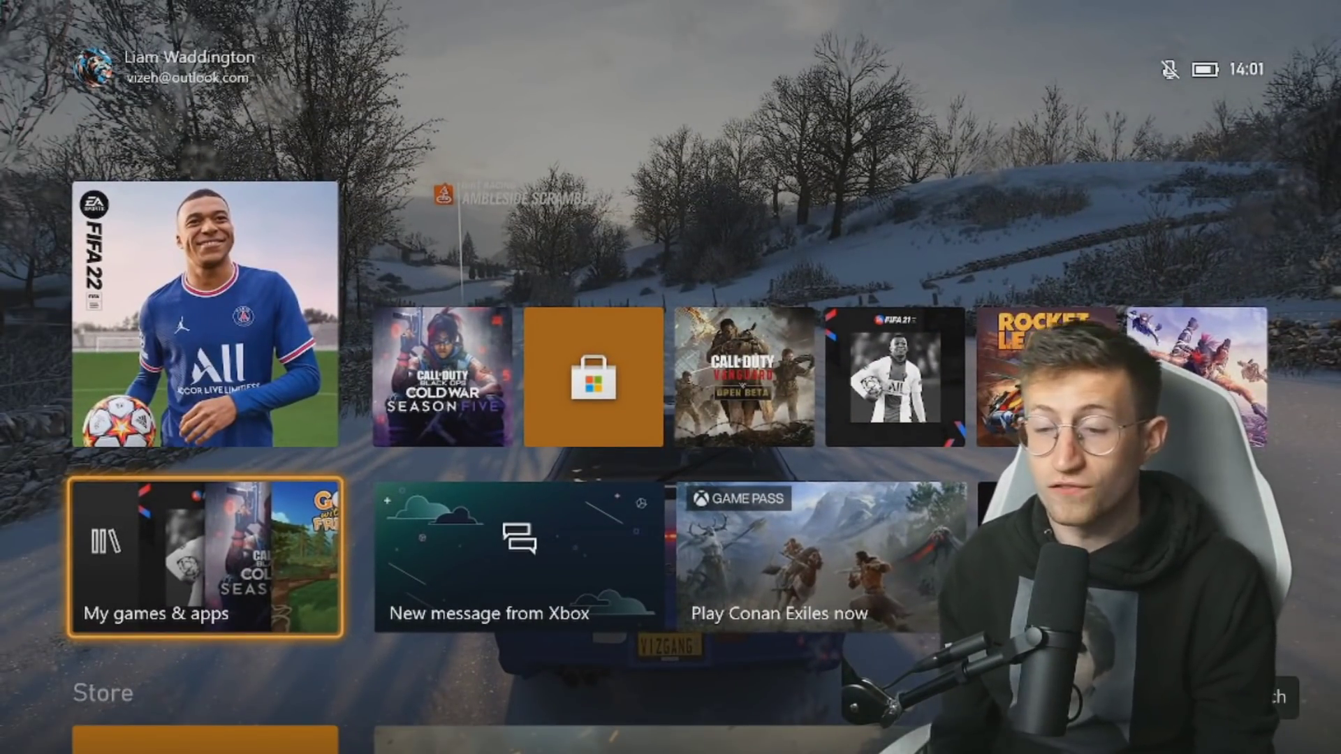
# From the guide, reach My games & apps, its full collection and the apps category
pyautogui.press('super')
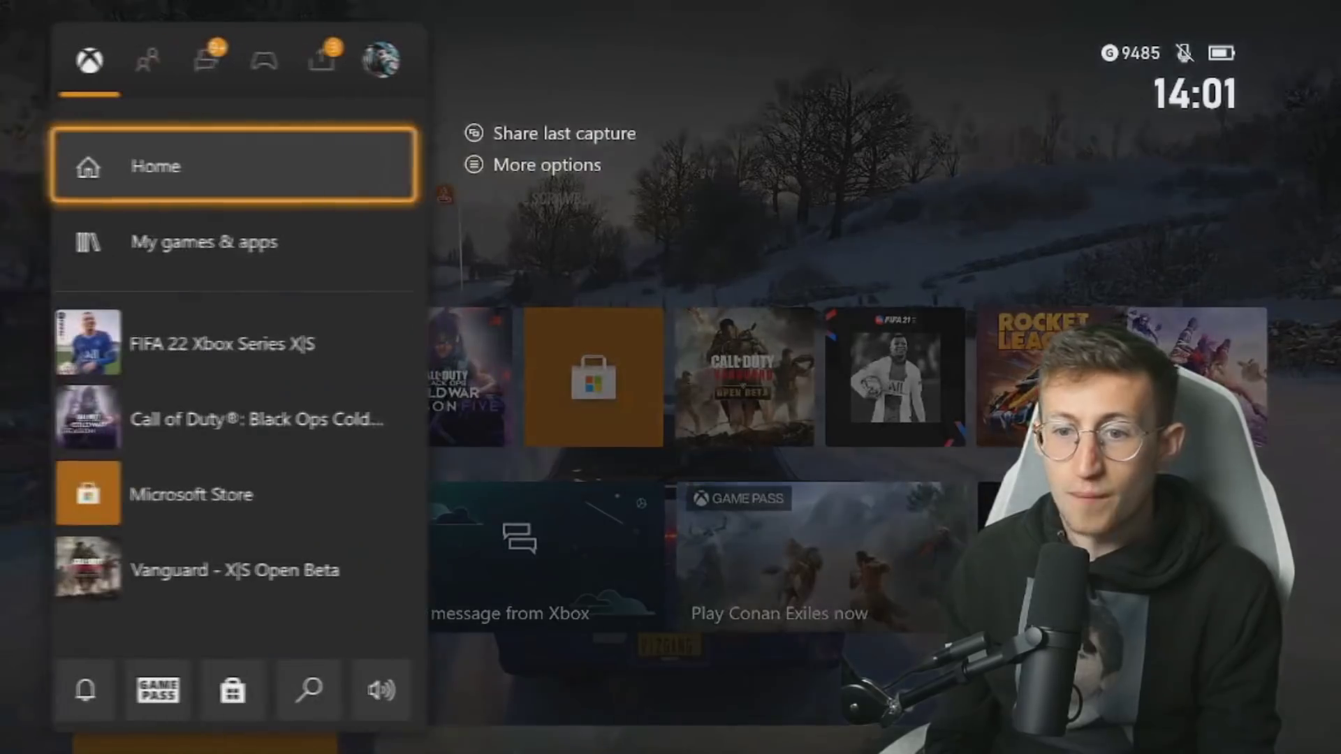
pyautogui.press('Down')
pyautogui.press('Return')
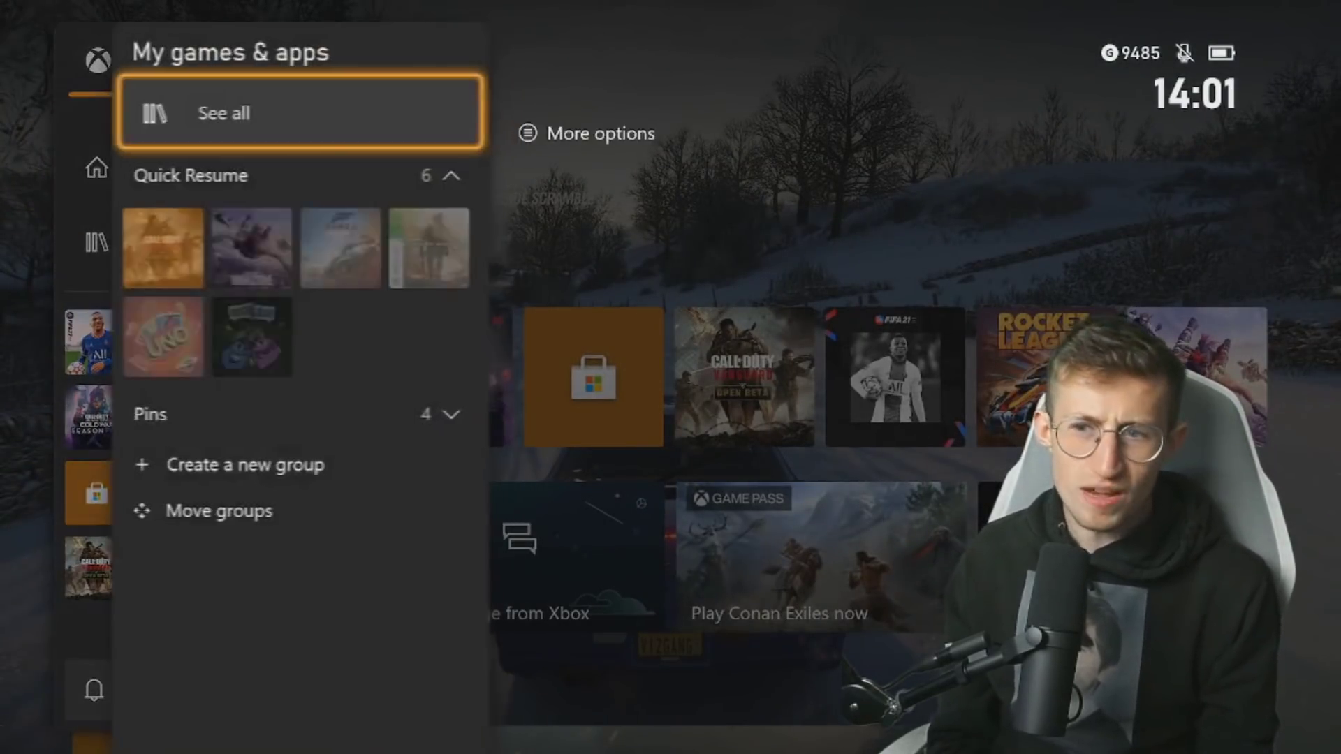
pyautogui.press('Return')
pyautogui.press('Down')
pyautogui.press('Right')
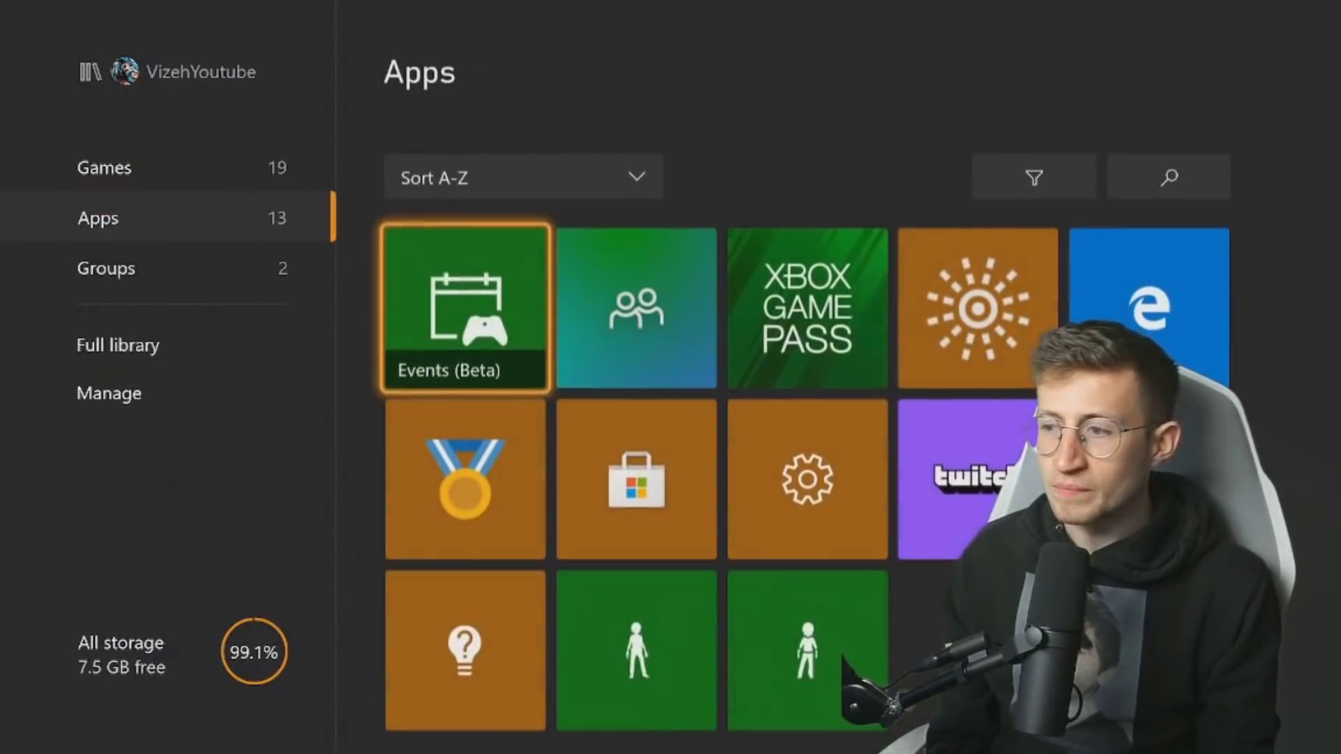
pyautogui.press('Right')
pyautogui.press('Right')
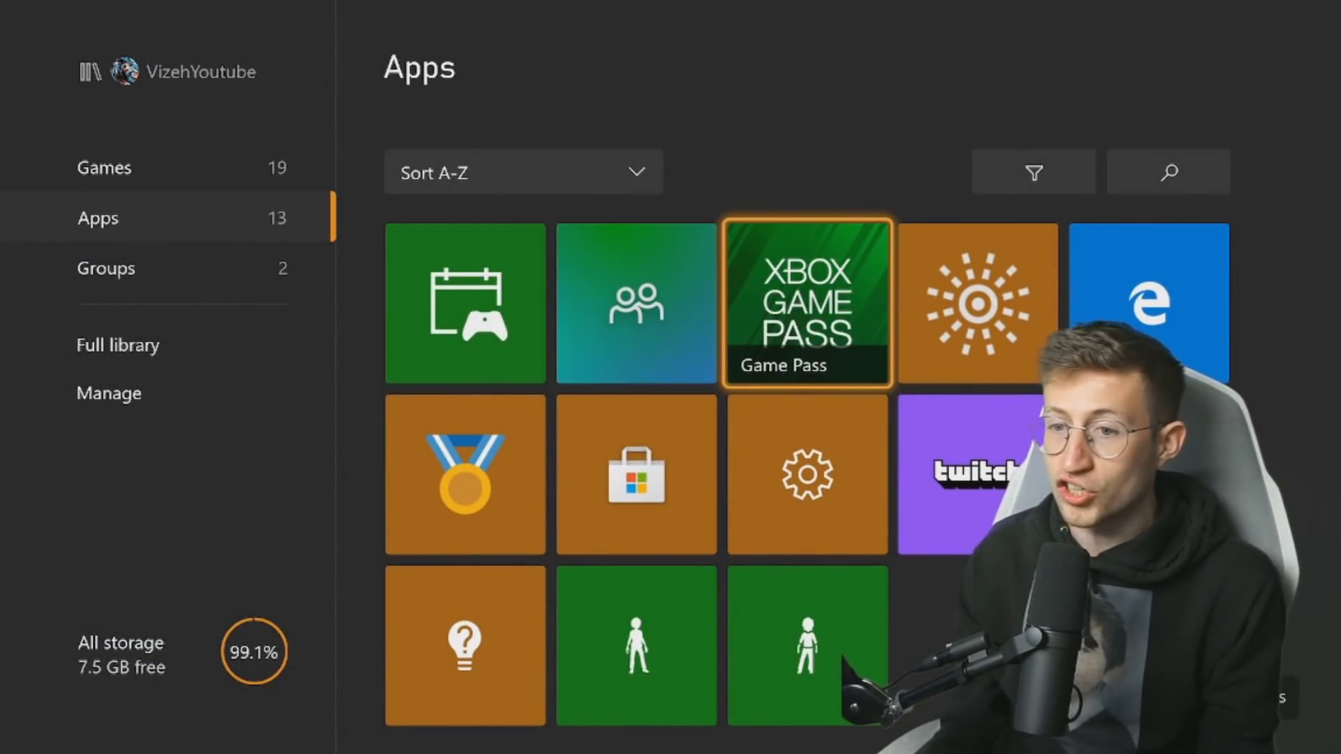
pyautogui.press('Left')
pyautogui.press('Left')
pyautogui.press('Left')
# In the Full library, list all owned apps and locate the EA Play Hub app
pyautogui.press('Right')
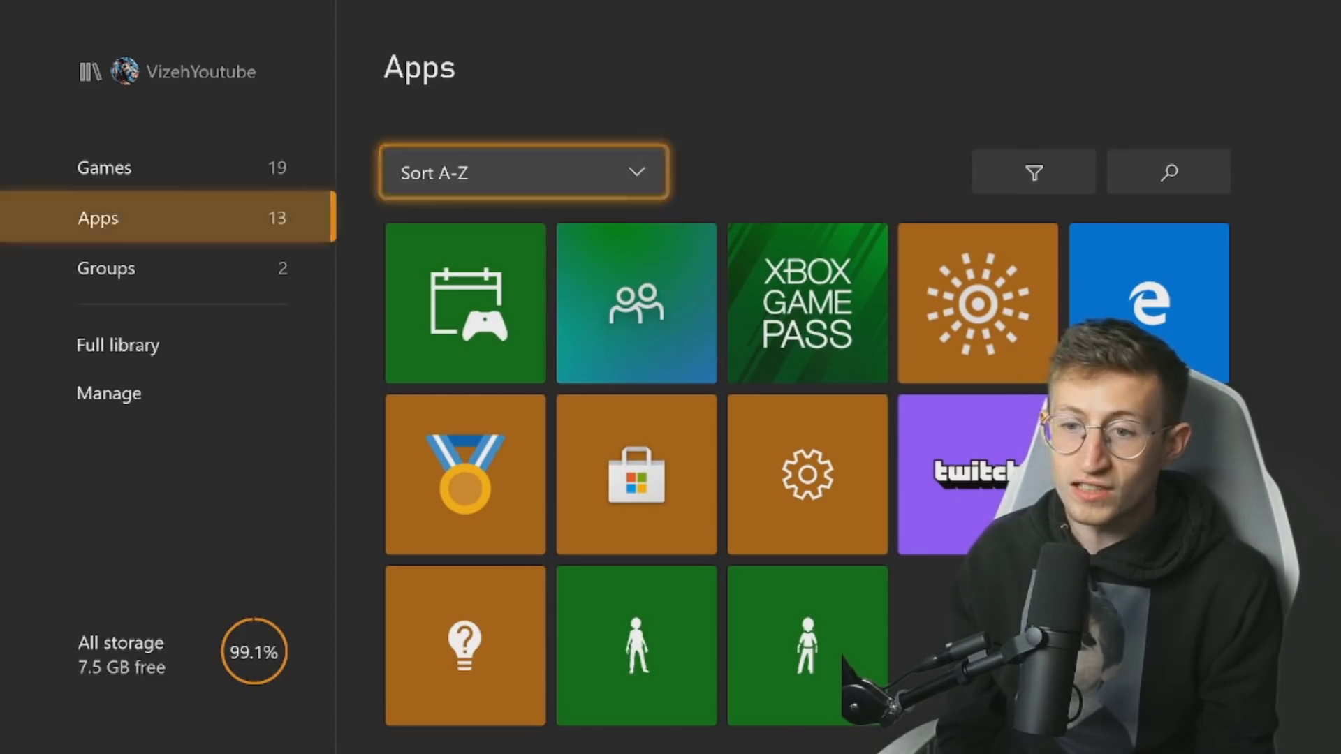
pyautogui.press('Left')
pyautogui.press('Down')
pyautogui.press('Down')
pyautogui.press('Right')
pyautogui.press('Right')
pyautogui.press('Return')
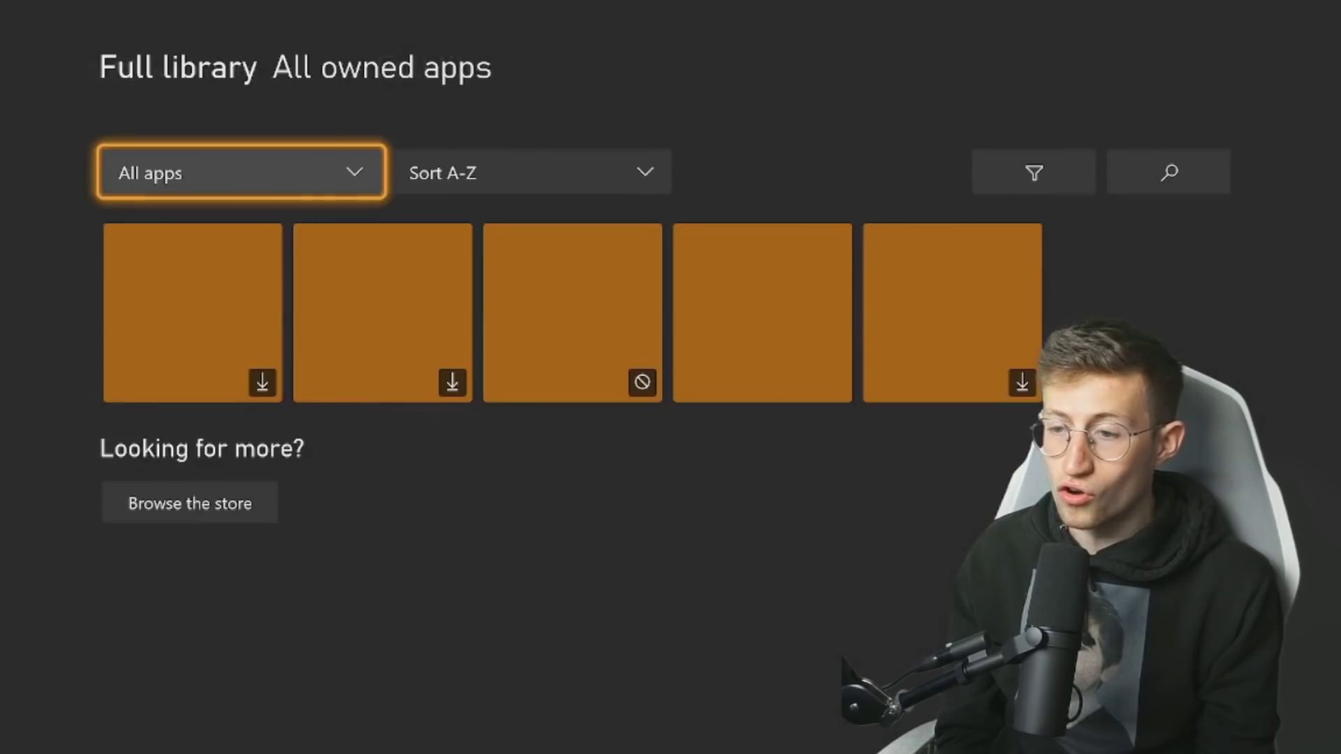
pyautogui.press('Down')
pyautogui.press('Right')
pyautogui.press('Right')
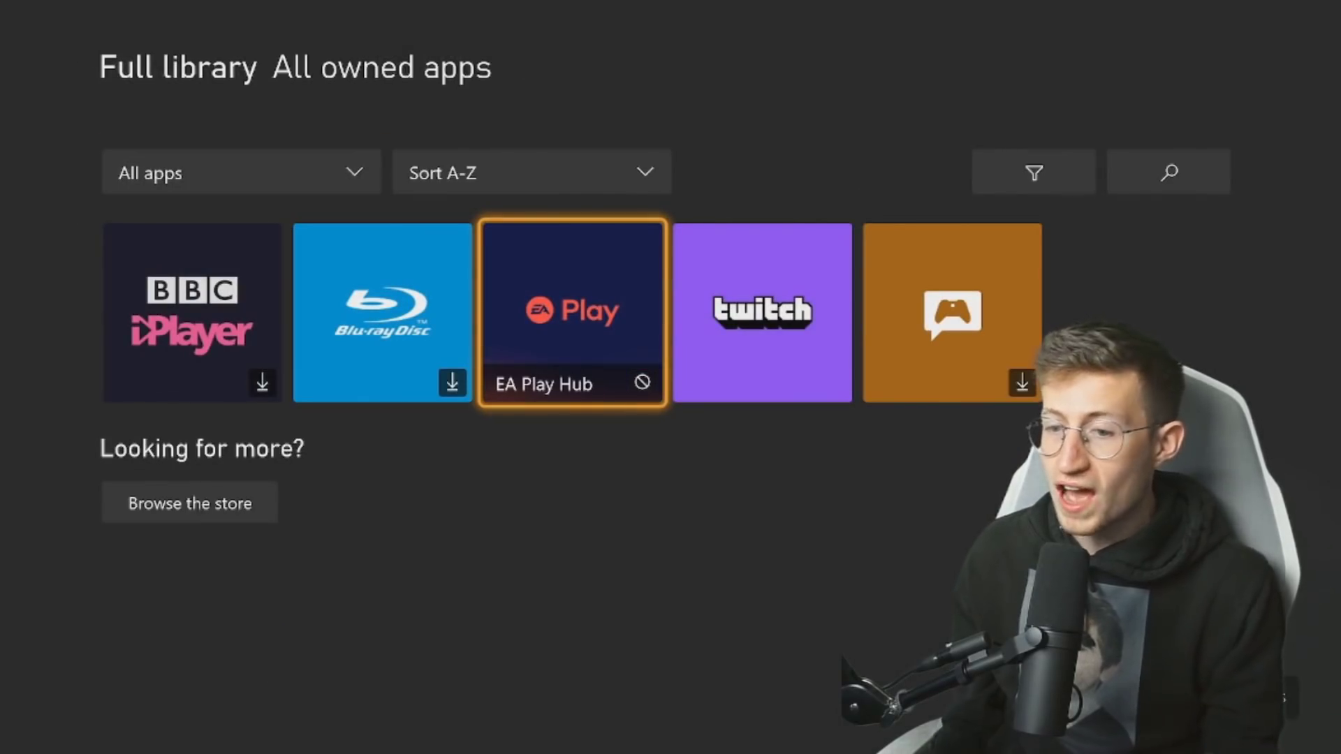
pyautogui.press('Return')
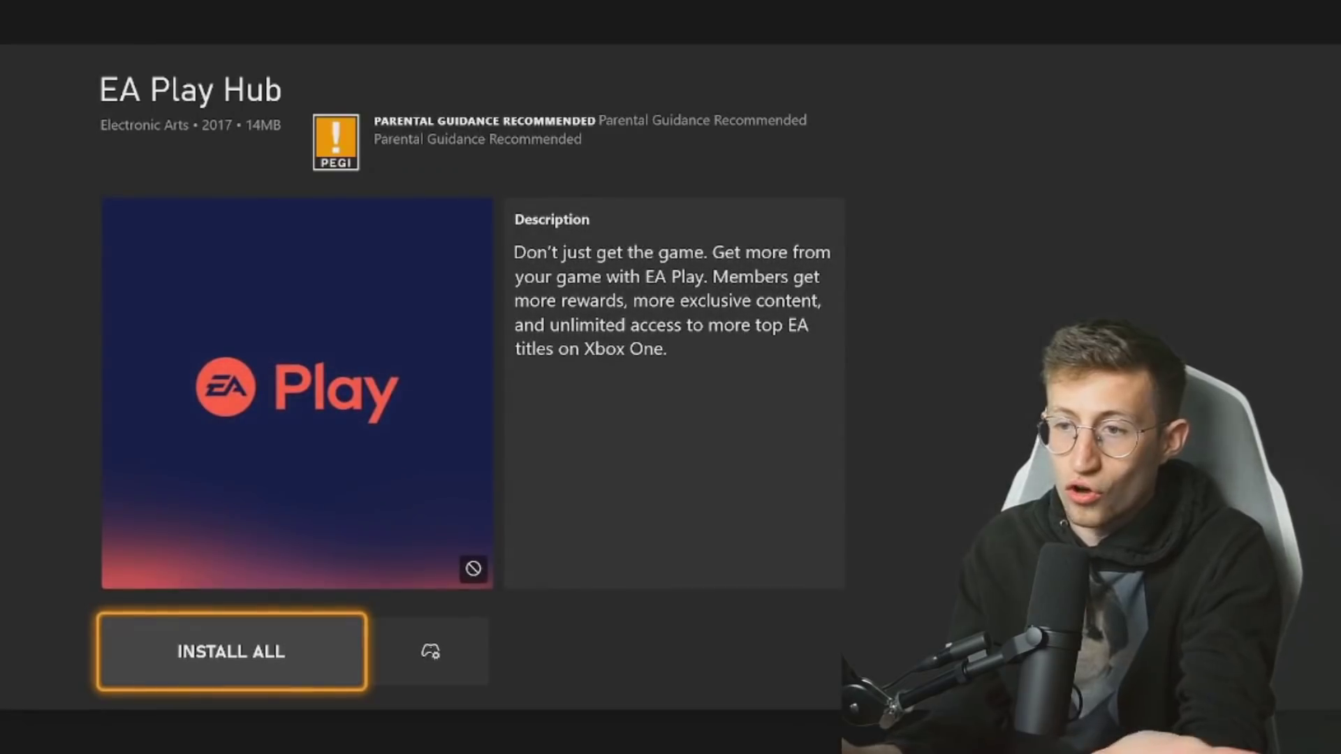
pyautogui.press('Escape')
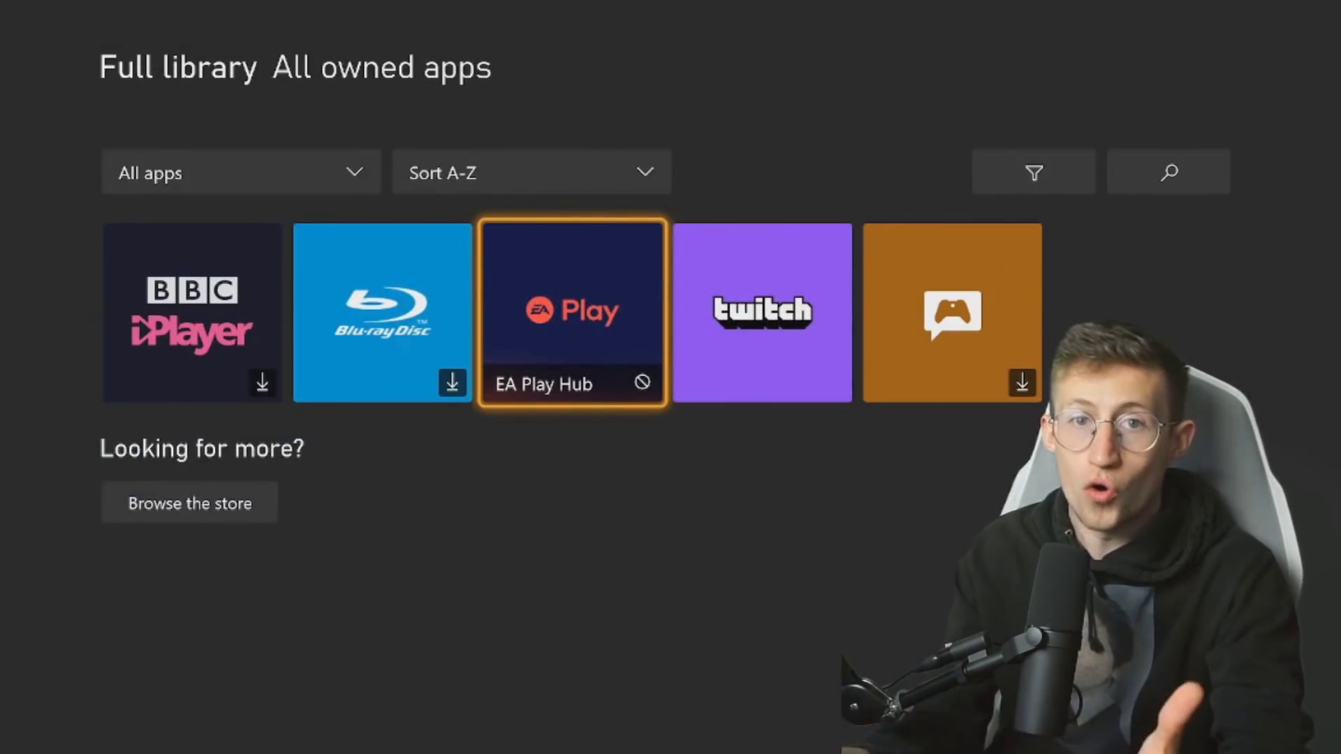
# Launch EA Play Hub, dismiss its incompatibility error and return to Home
pyautogui.press('Return')
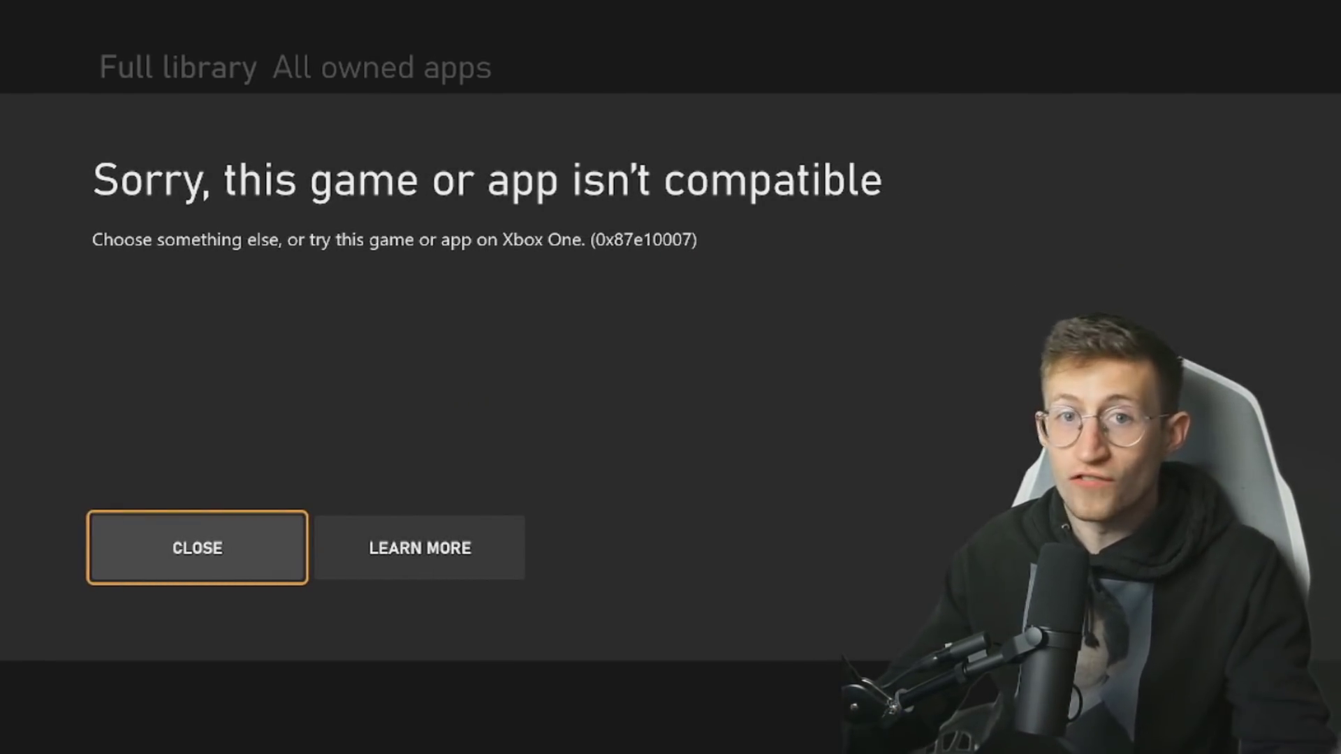
pyautogui.press('Return')
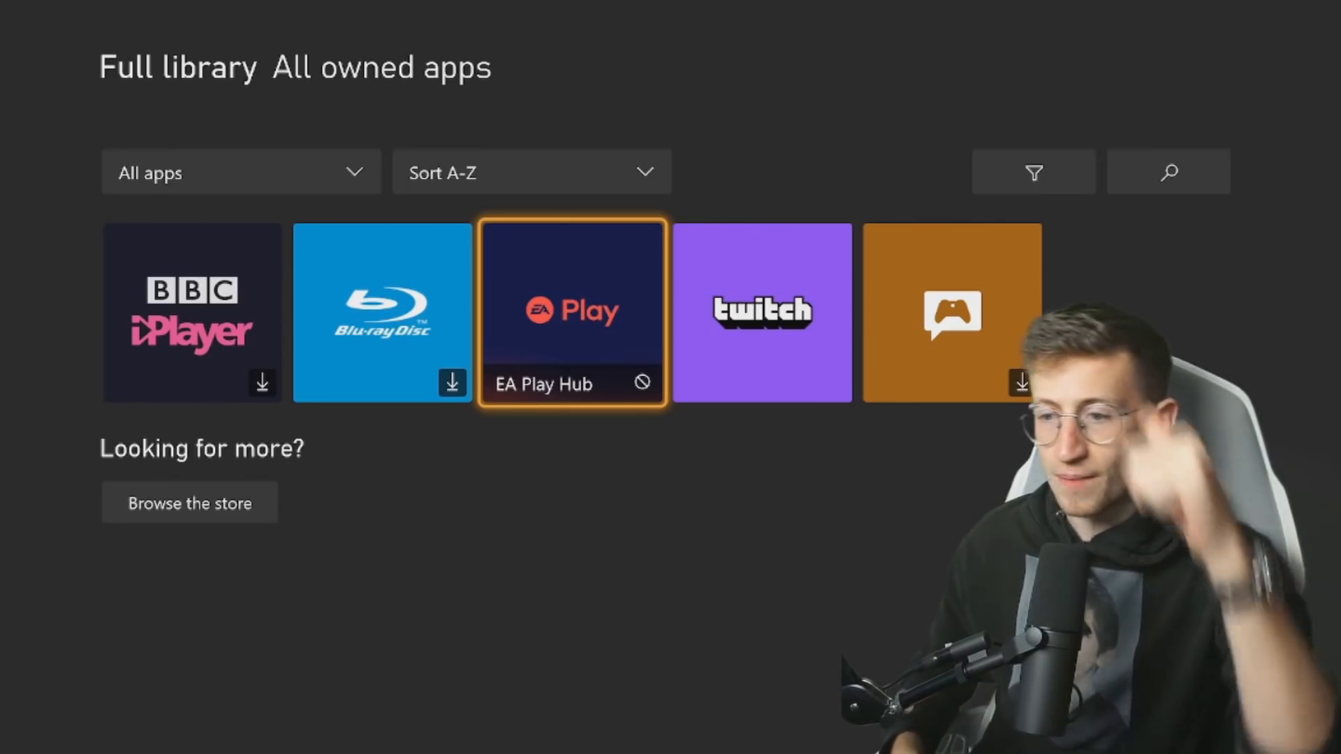
pyautogui.press('Escape')
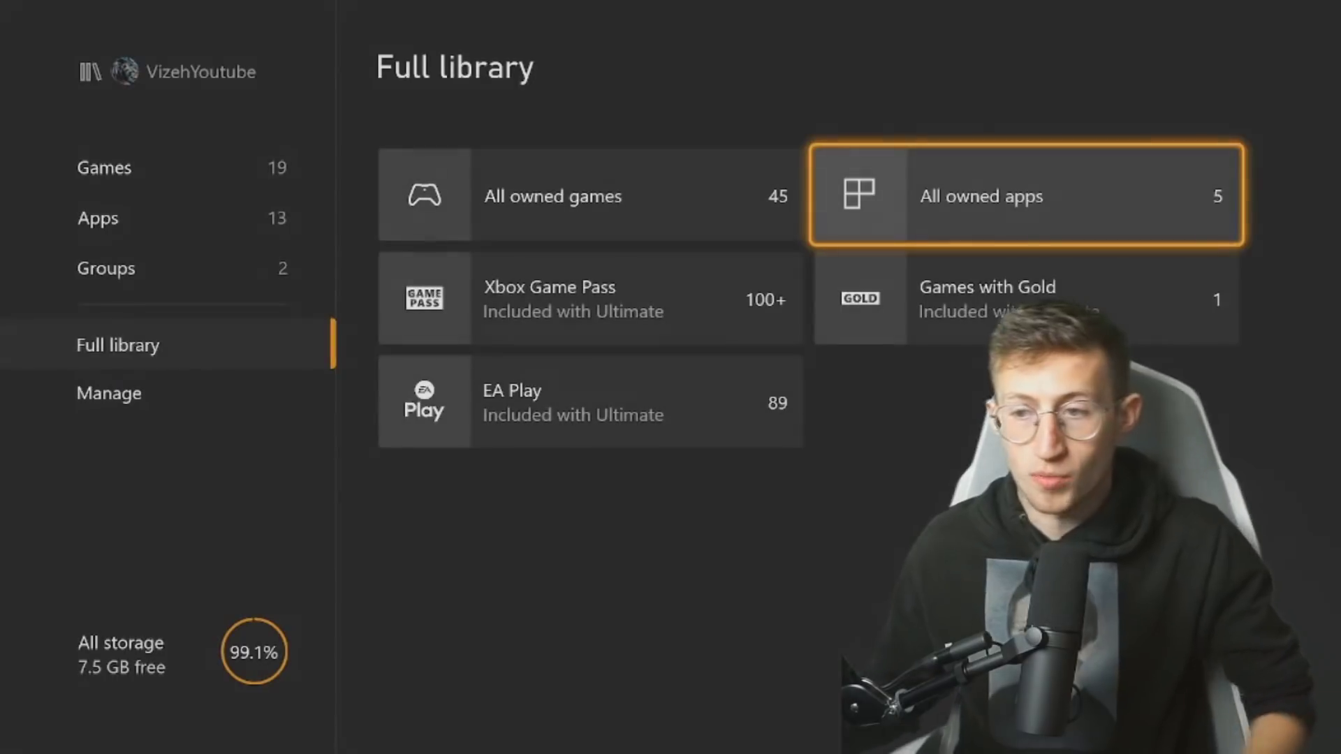
pyautogui.press('Escape')
pyautogui.press('Escape')
# Try FIFA 22, dismiss the too-early notice without visiting the store, then reach the games library
pyautogui.press('Up')
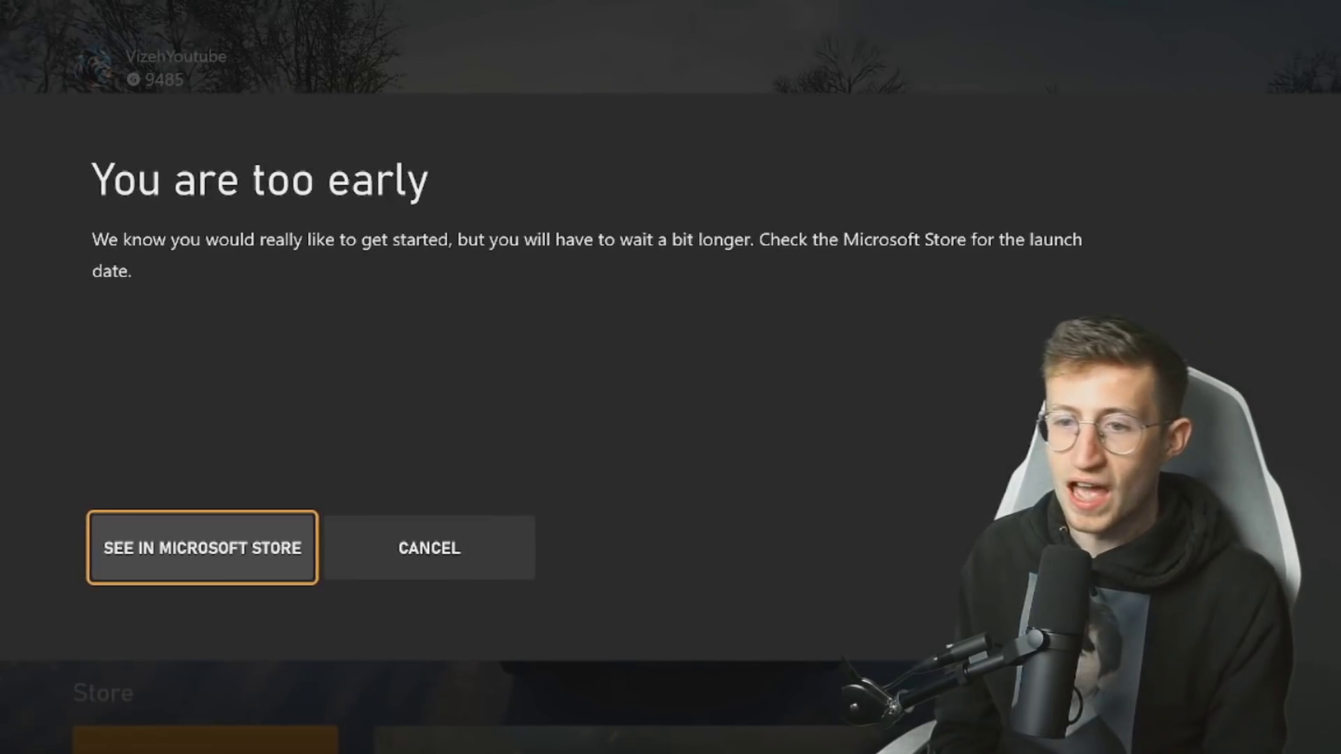
pyautogui.press('Right')
pyautogui.press('Return')
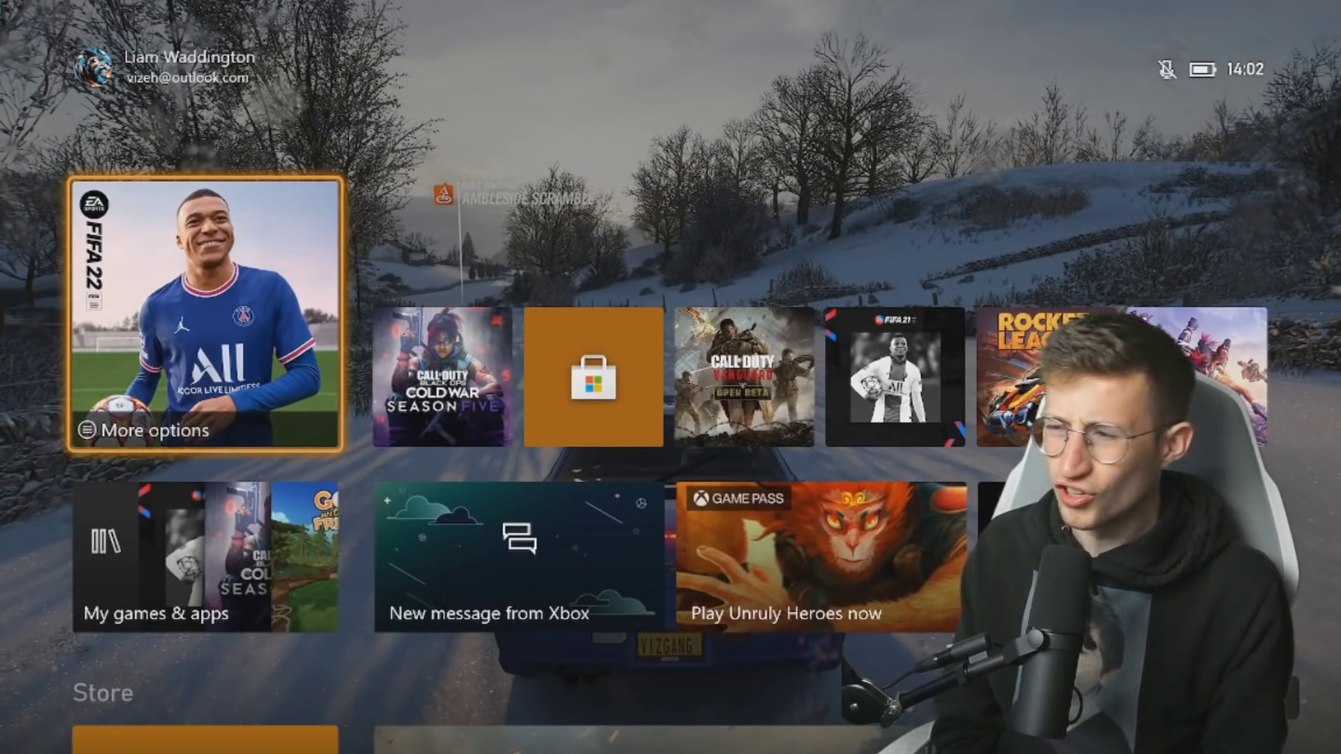
pyautogui.press('Down')
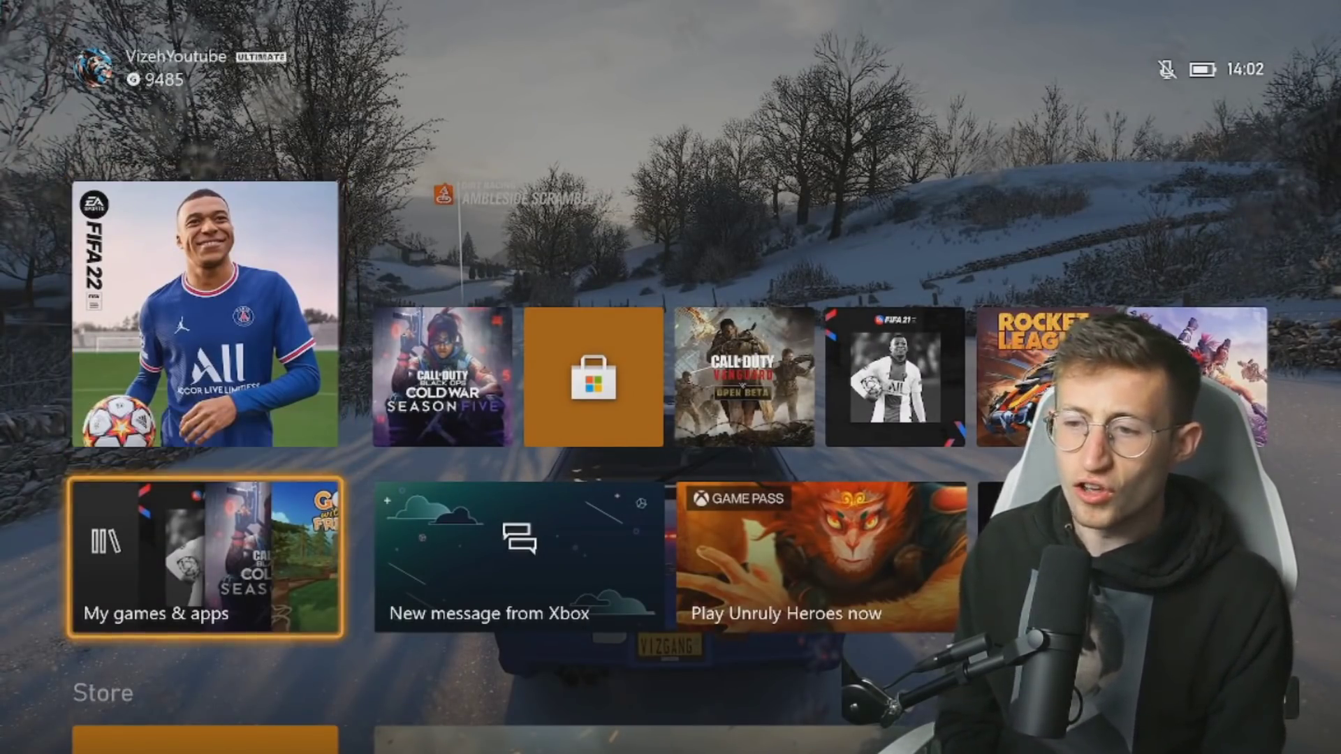
pyautogui.press('Return')
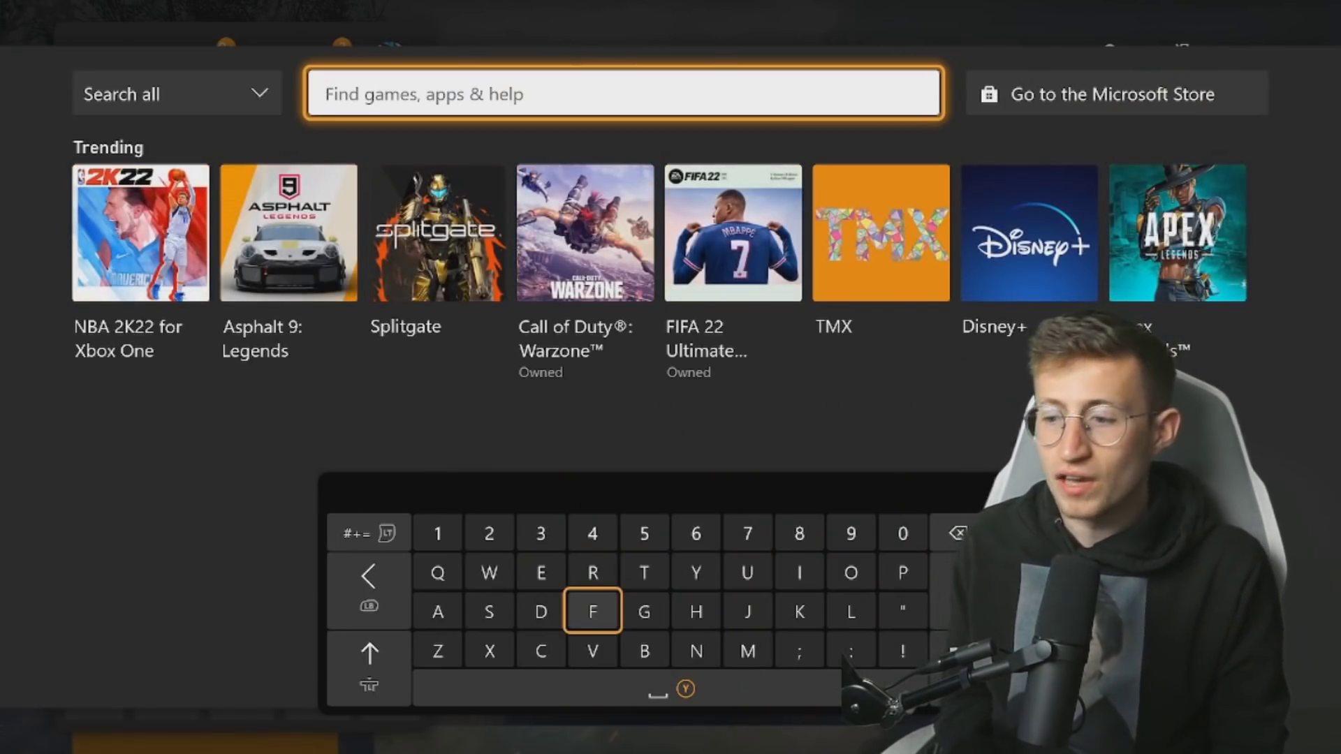
pyautogui.write('F')
pyautogui.press('Right')
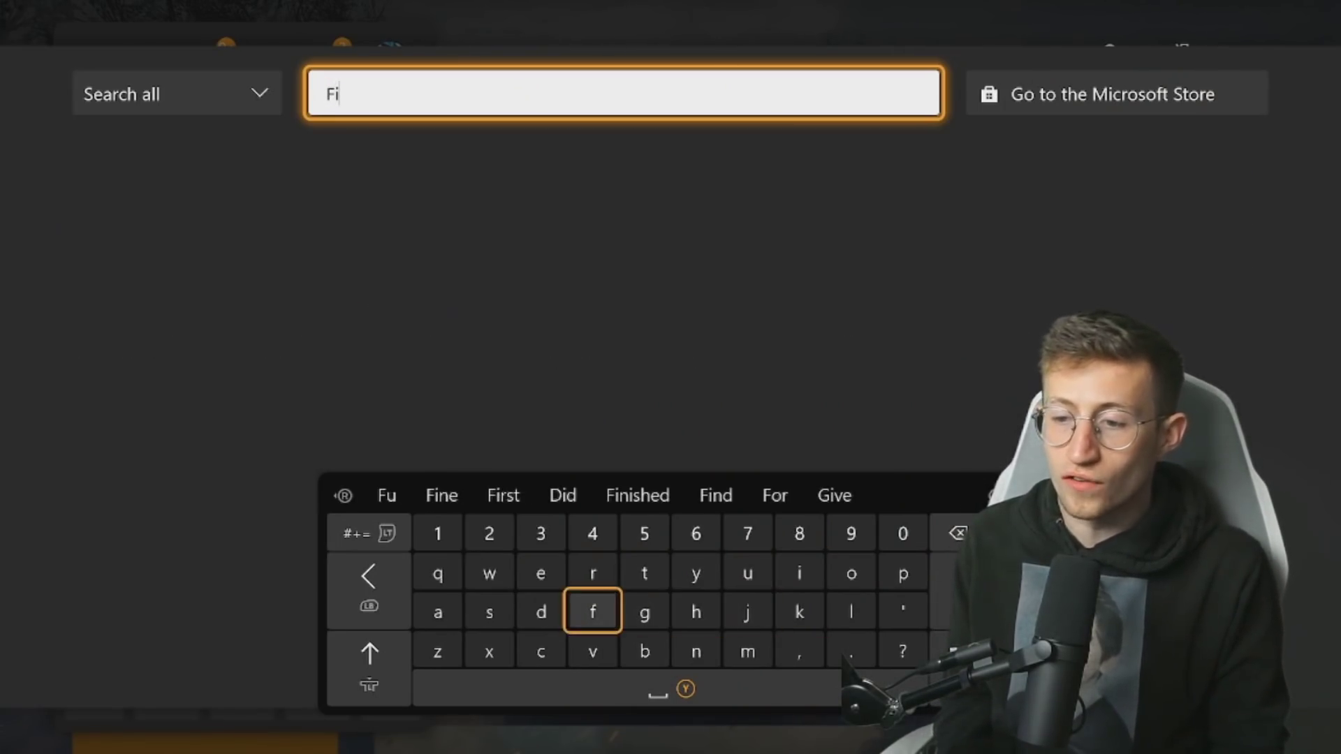
pyautogui.write('fa 22')
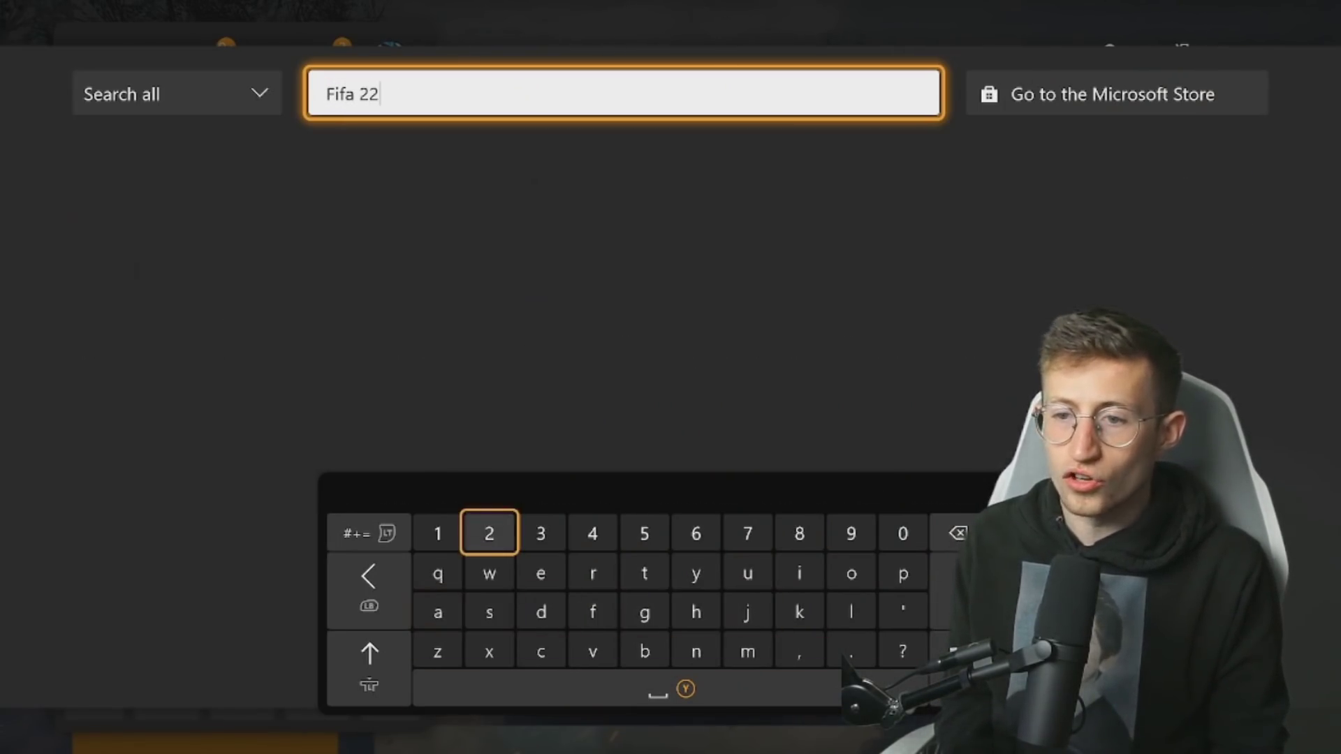
pyautogui.press('Return')
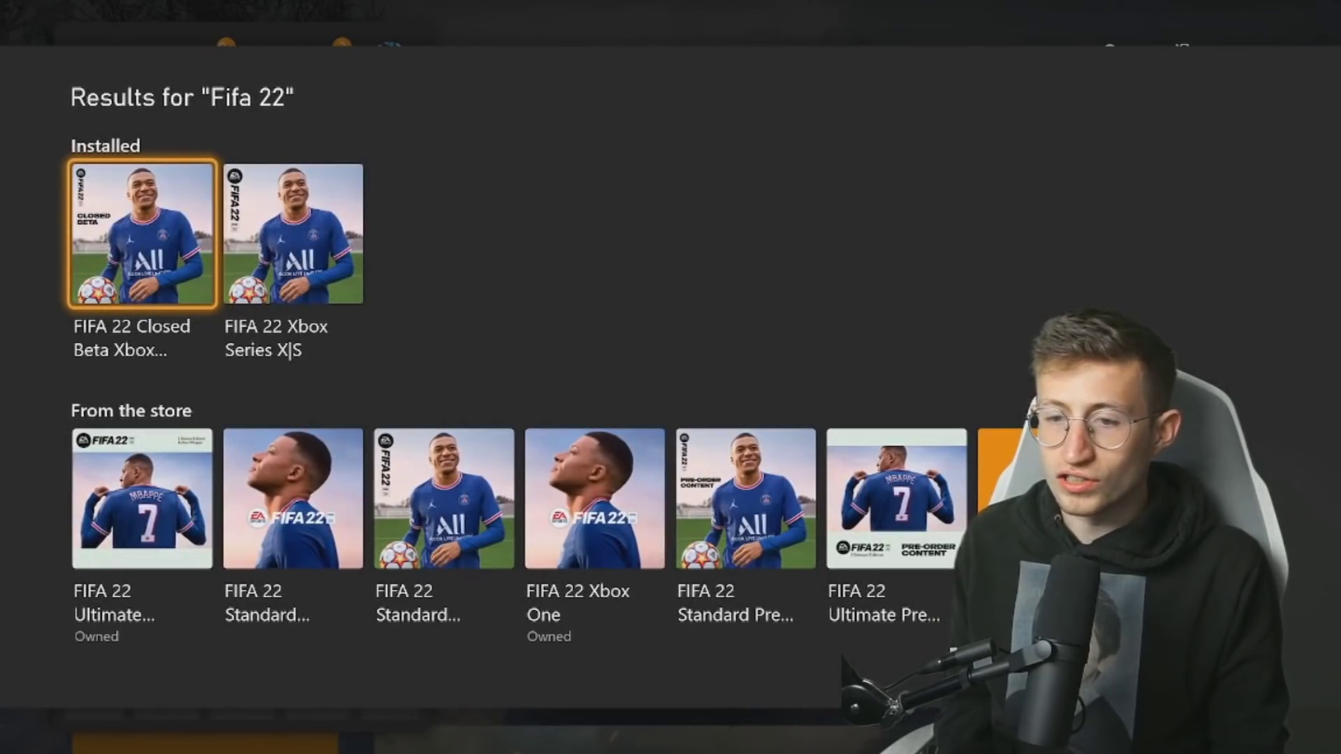
pyautogui.press('Down')
pyautogui.press('Up')
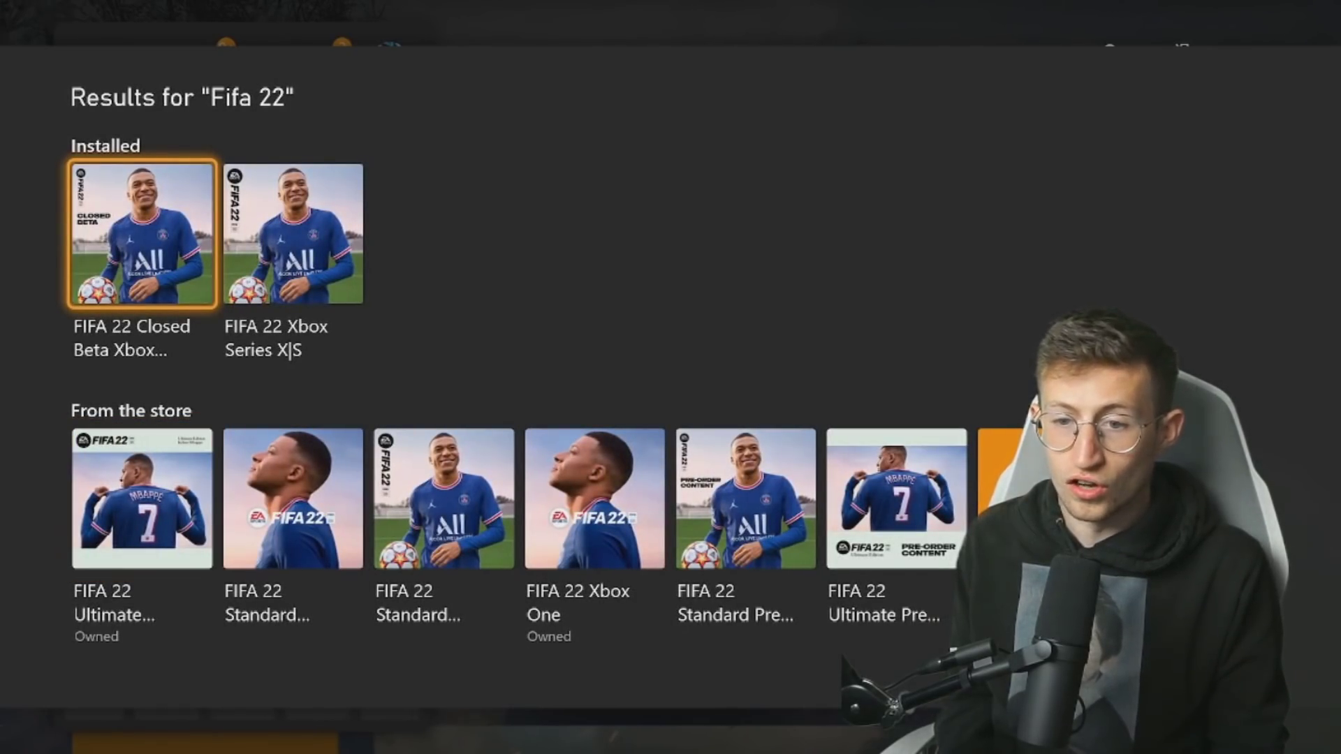
pyautogui.press('Right')
pyautogui.press('Down')
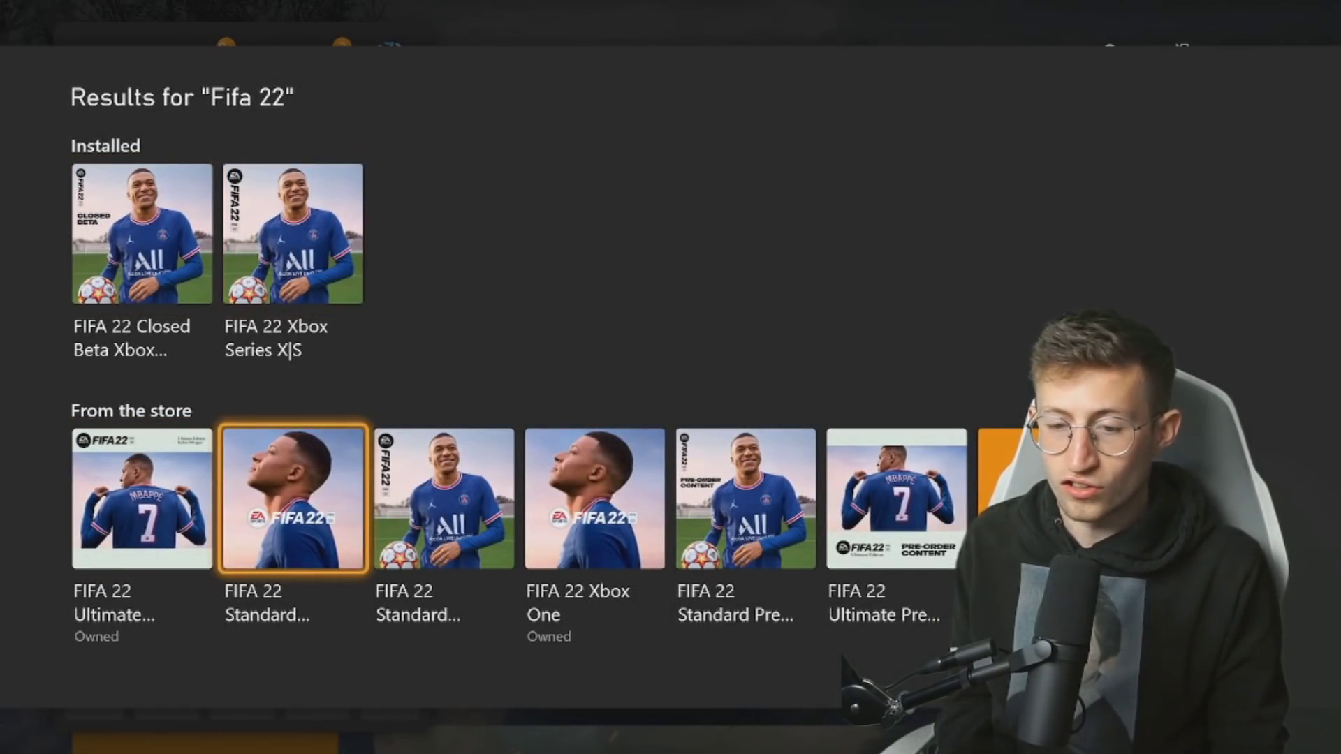
pyautogui.press('Right')
pyautogui.press('Right')
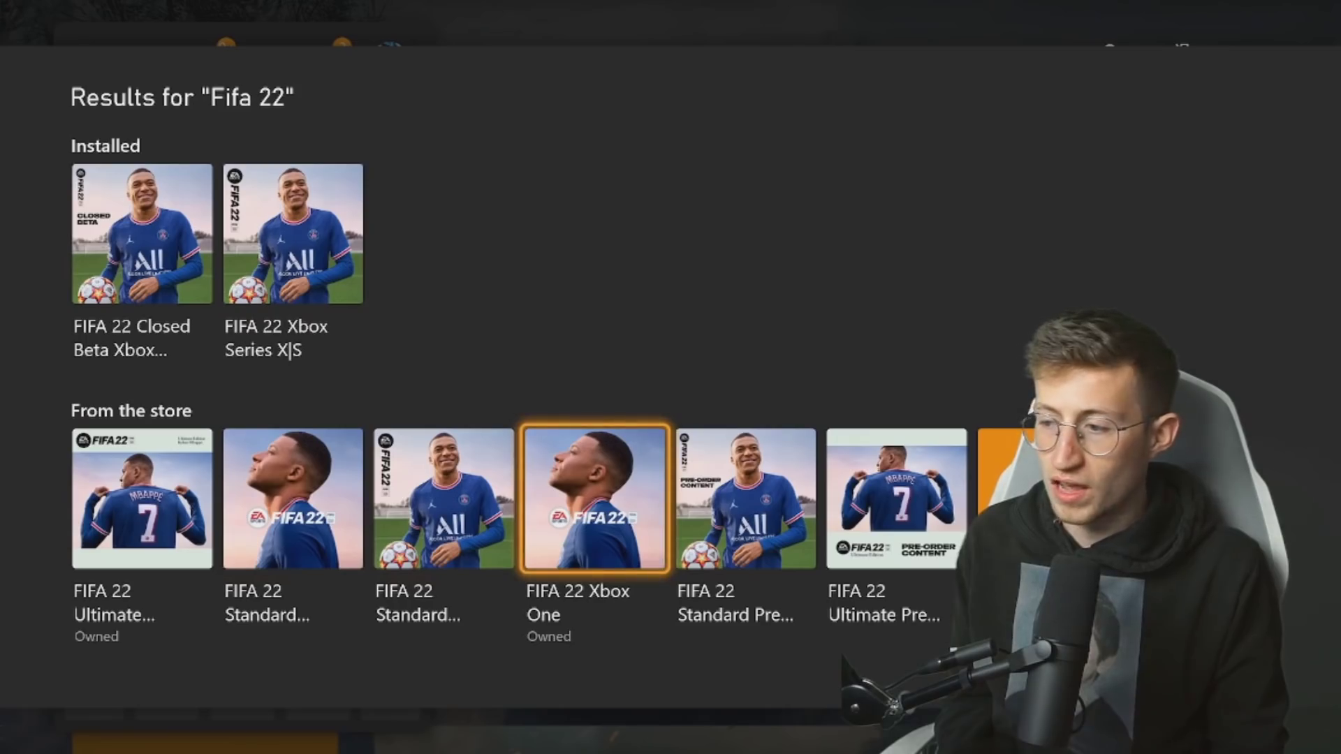
pyautogui.press('Right')
pyautogui.press('Right')
pyautogui.press('Right')
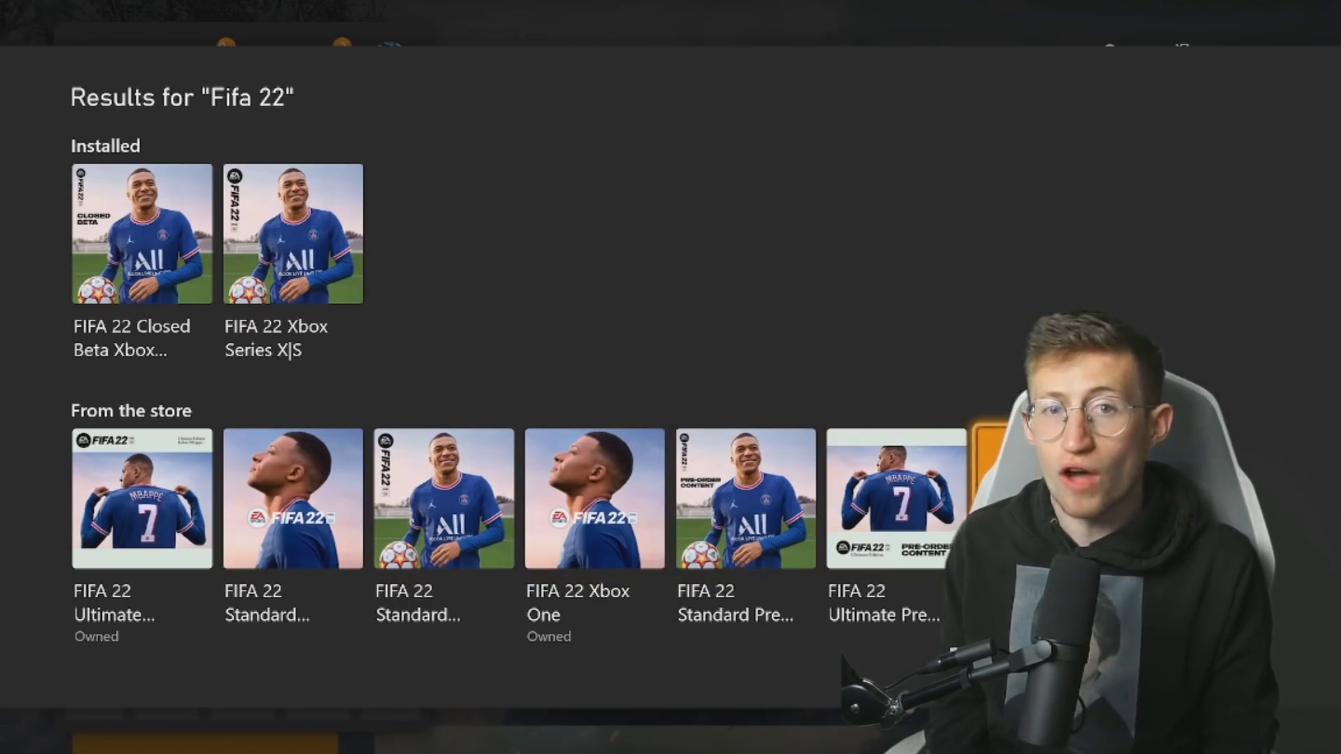
pyautogui.press('Left')
pyautogui.press('Left')
pyautogui.press('Left')
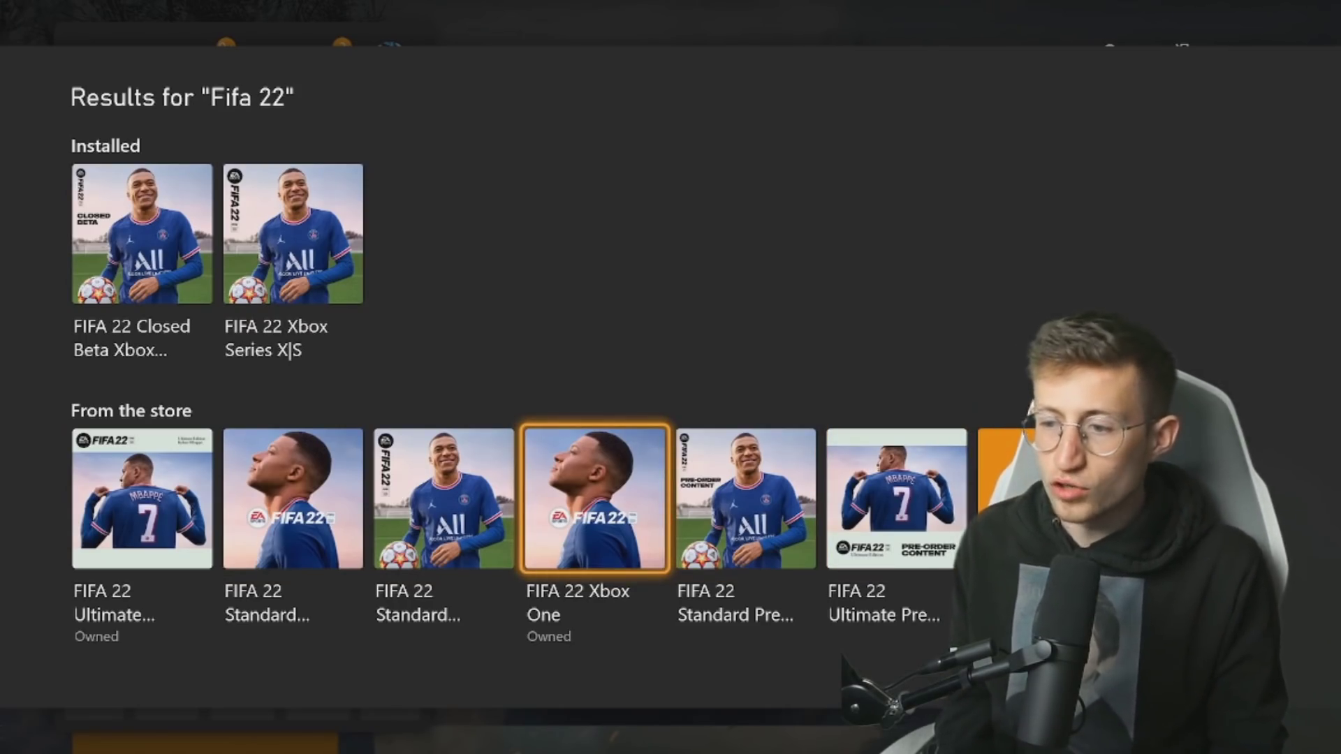
pyautogui.press('Return')
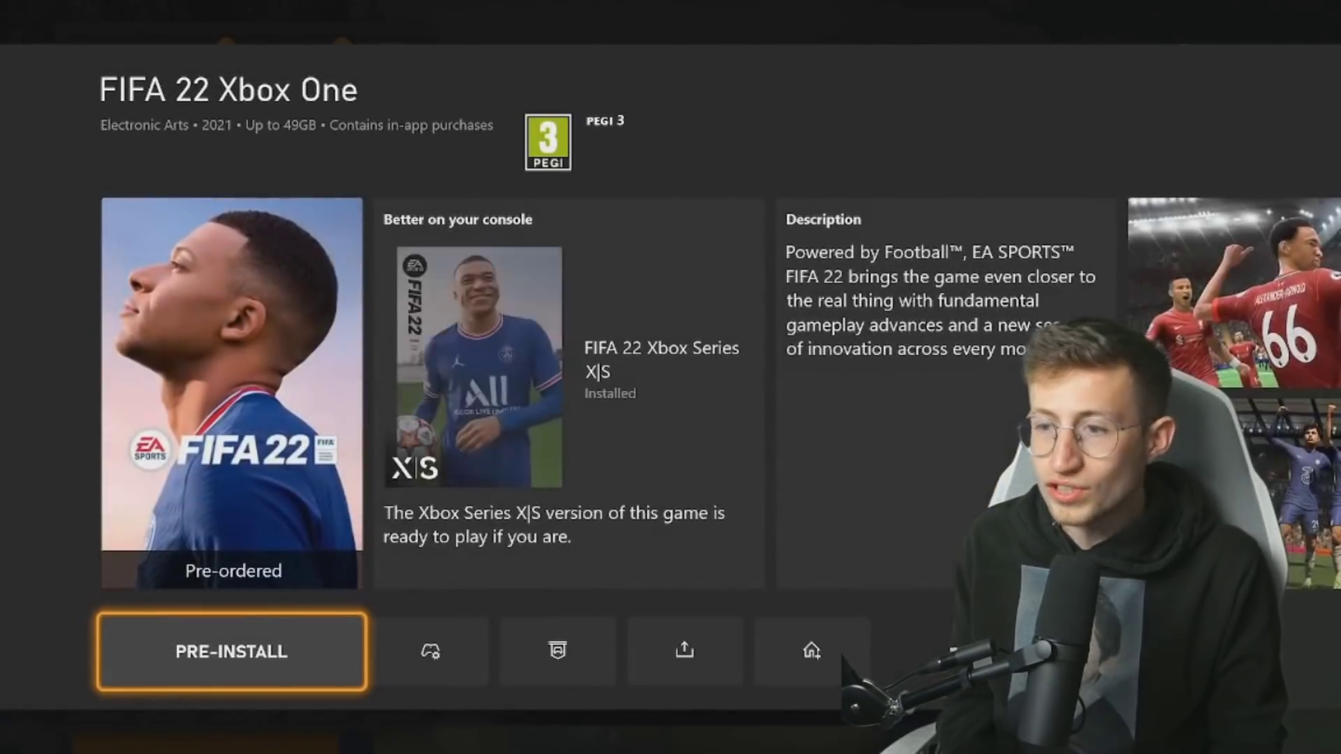
pyautogui.press('Right')
pyautogui.press('Right')
pyautogui.press('Right')
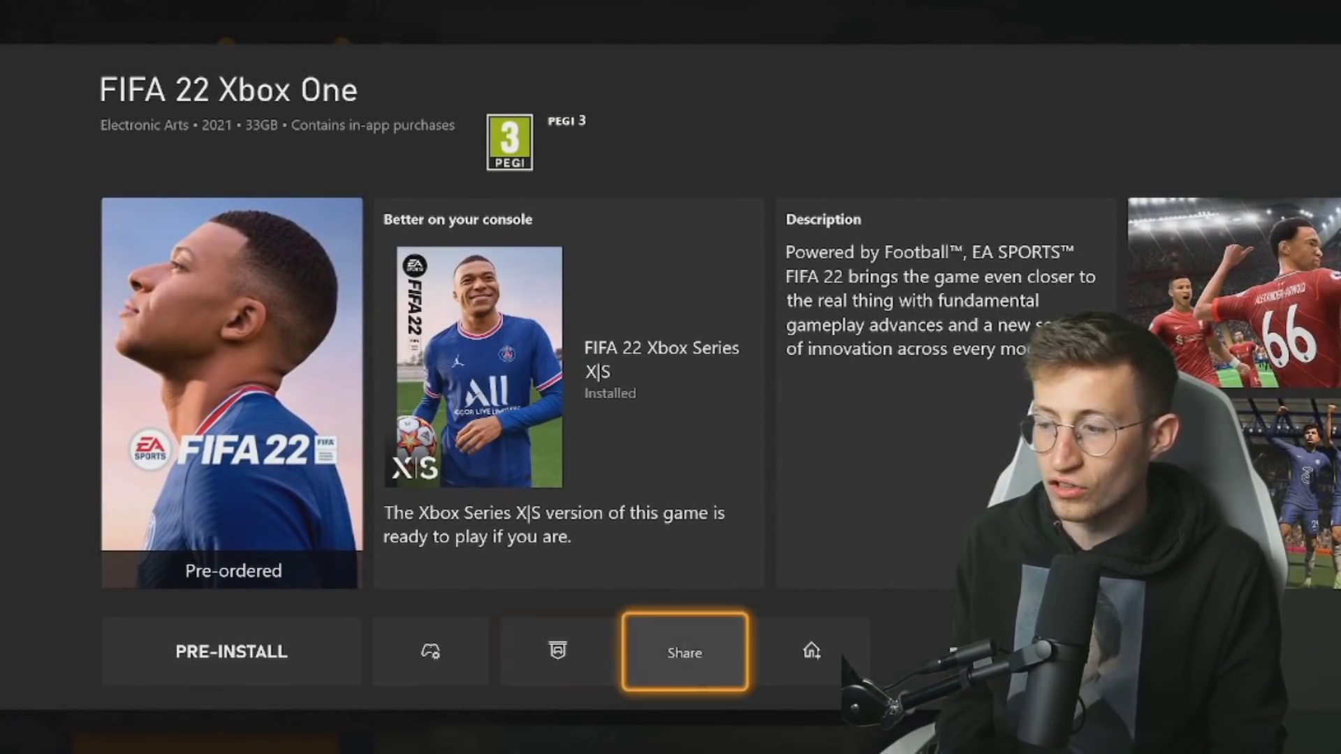
pyautogui.press('Right')
pyautogui.press('Escape')
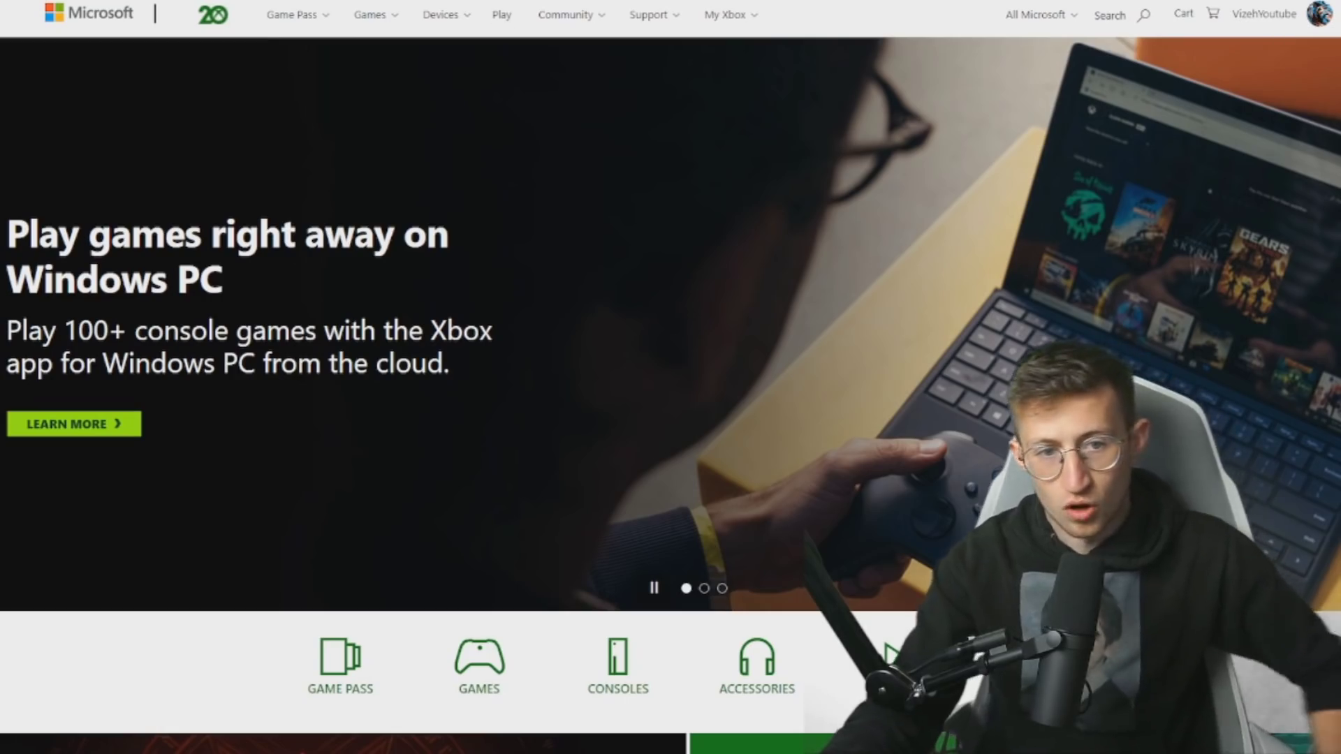
# Expand the Xbox.com site search field from the top-bar magnifier
pyautogui.click(1111, 15)
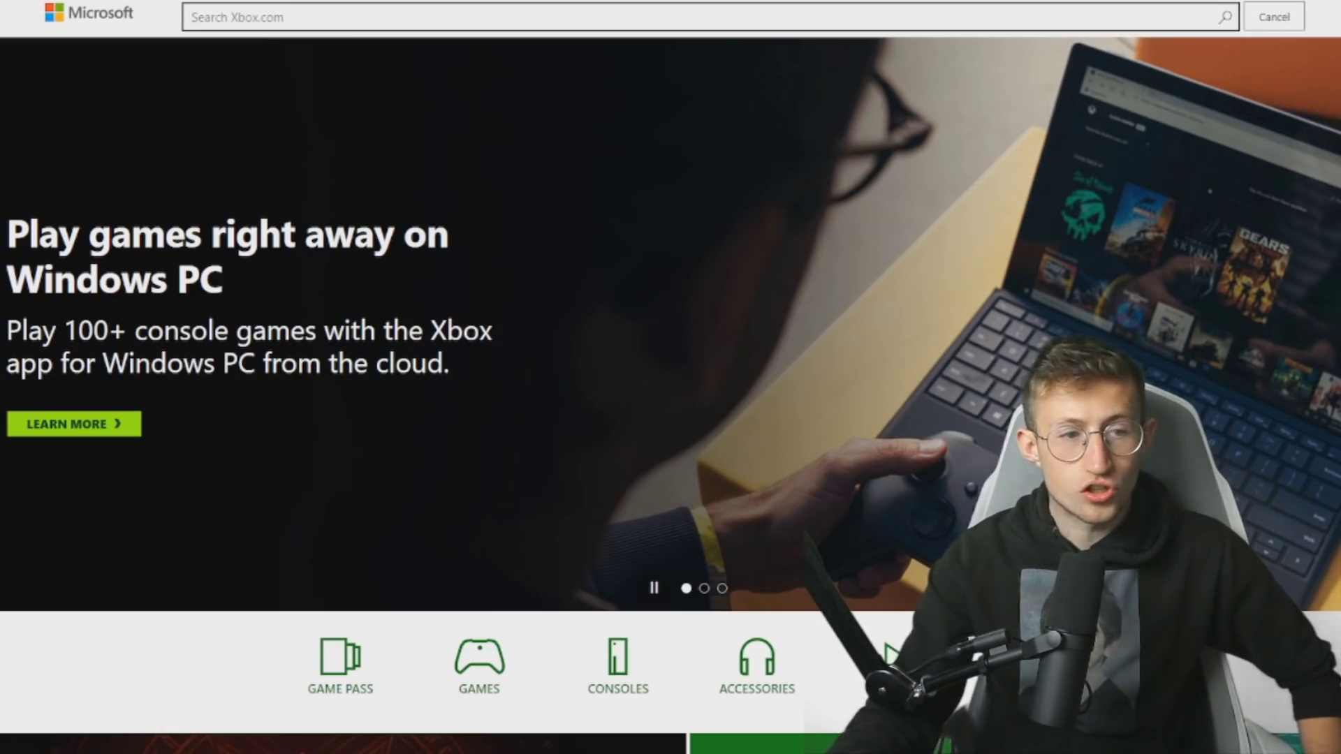
pyautogui.write('fifa 22')
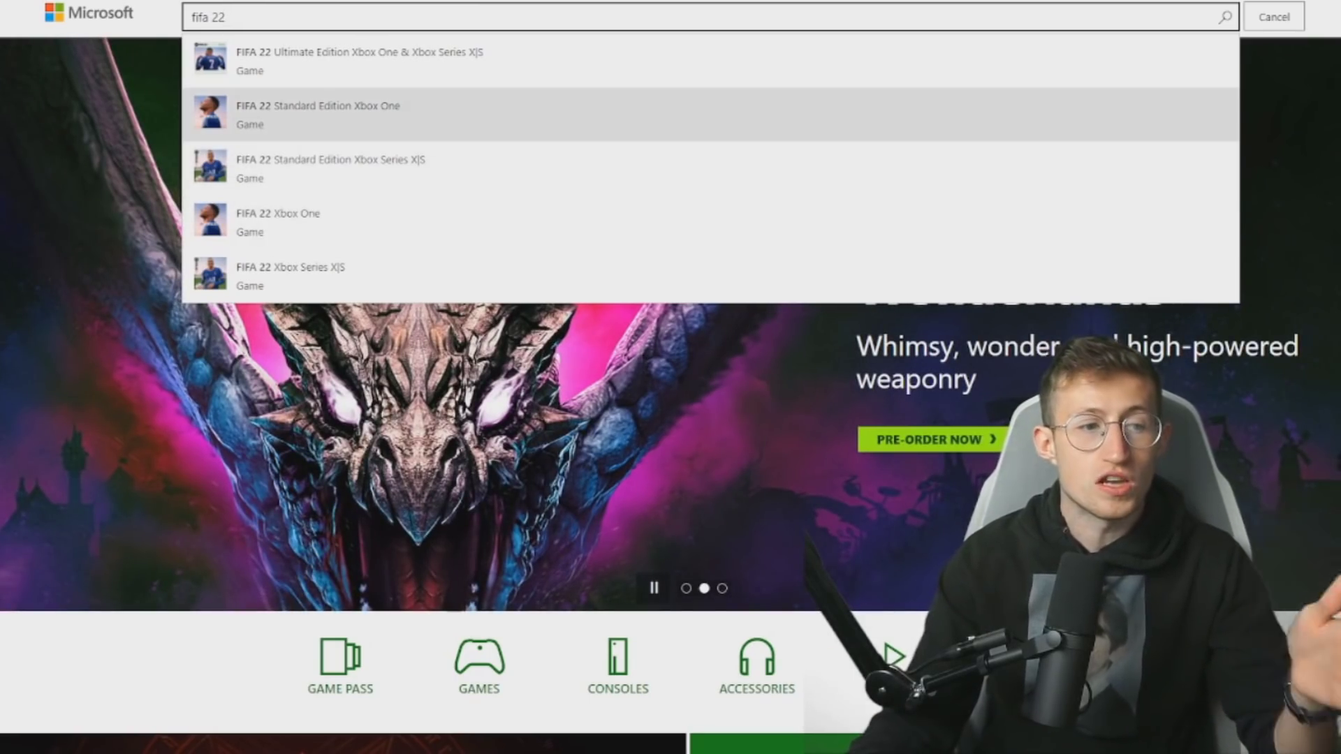
# Clear the 'fifa 22' search text and close its suggestions
pyautogui.press('Escape')
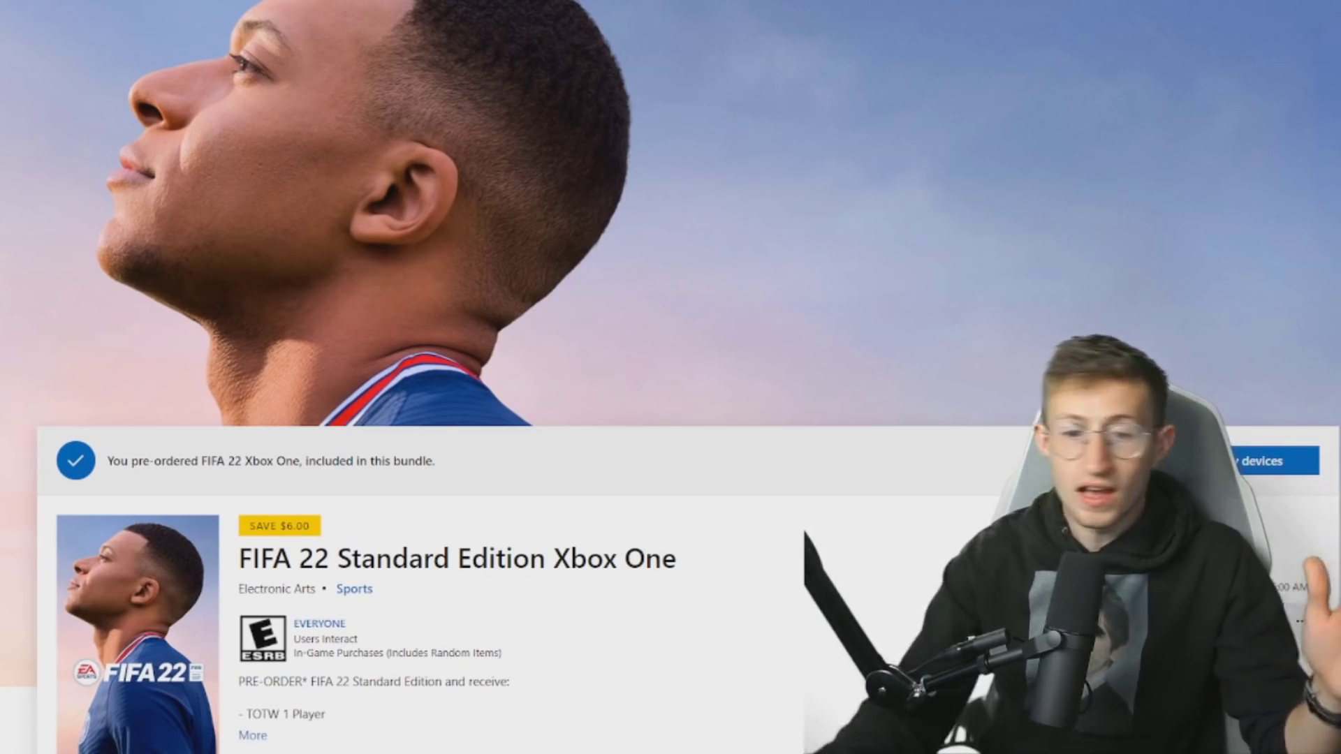
pyautogui.scroll(-3, 670, 420)
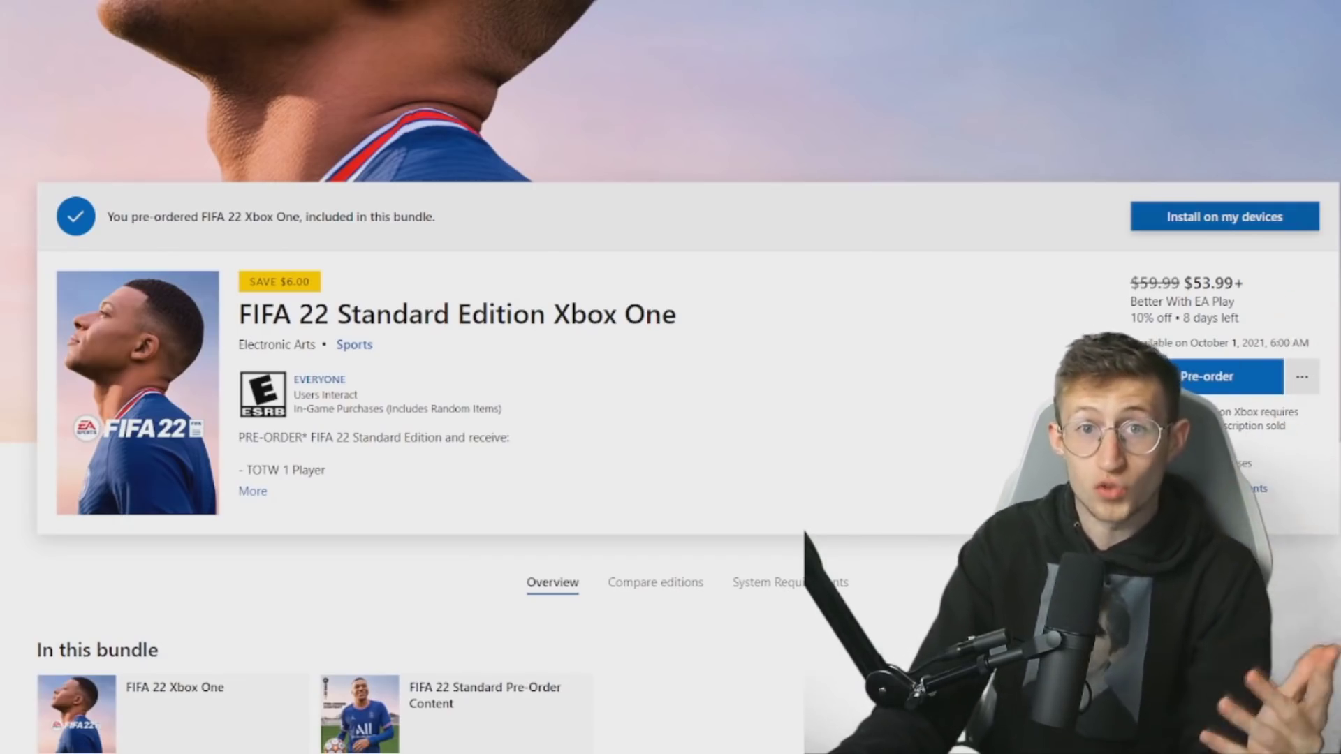
# Install FIFA 22 Xbox One on the Xbox Series X console via Install on my devices and confirm
pyautogui.click(1225, 216)
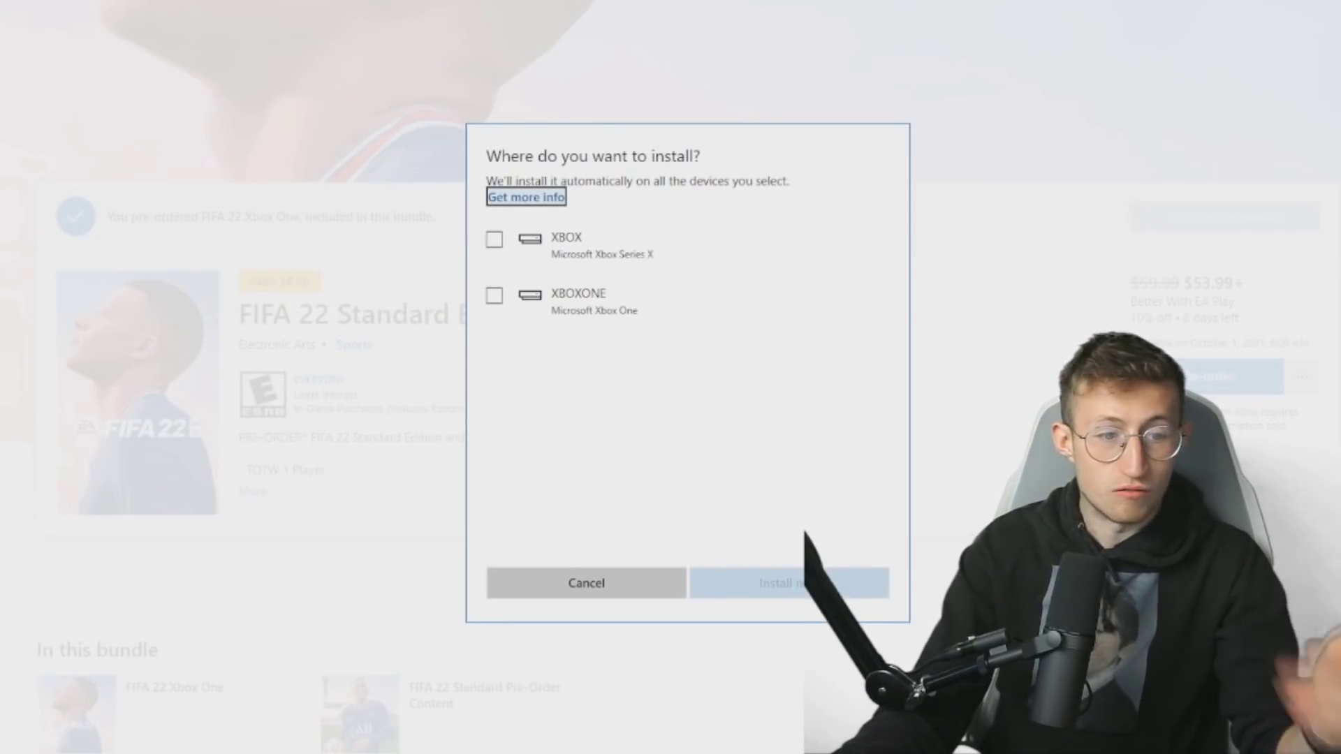
pyautogui.click(495, 239)
pyautogui.click(789, 584)
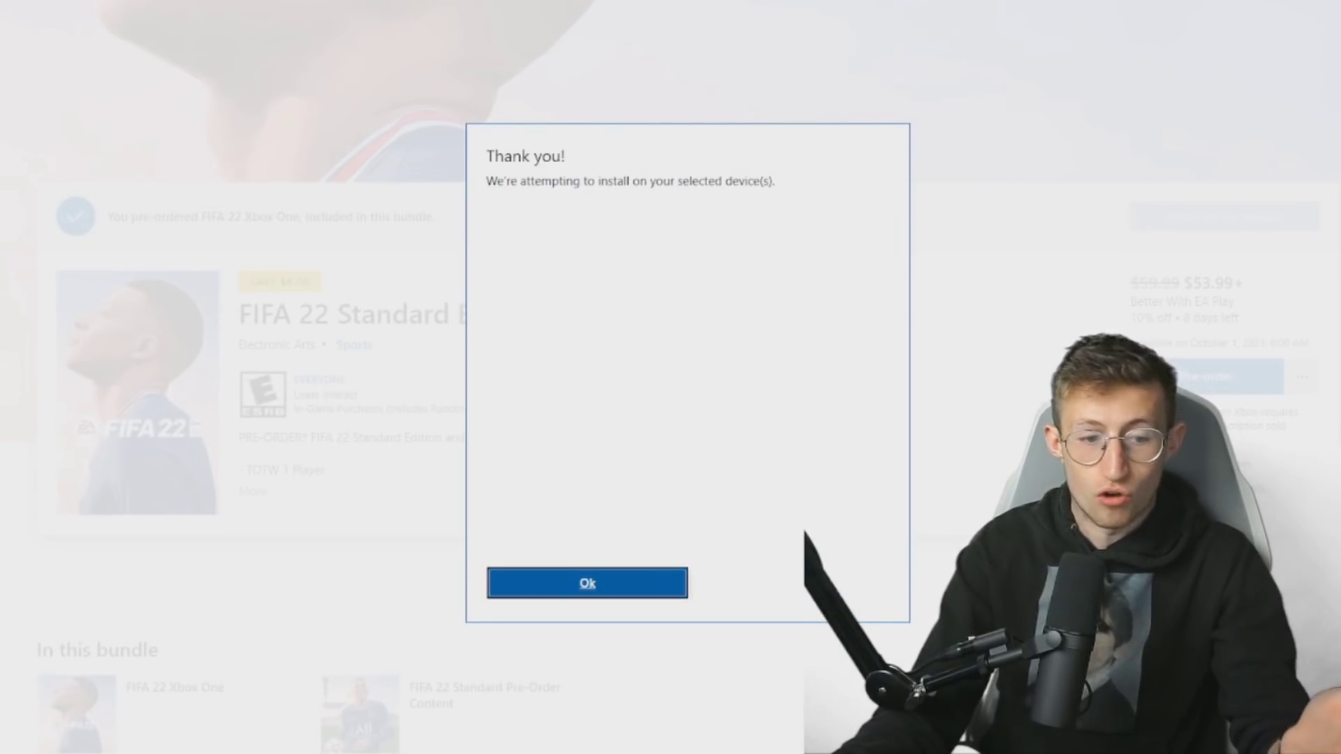
pyautogui.press('Return')
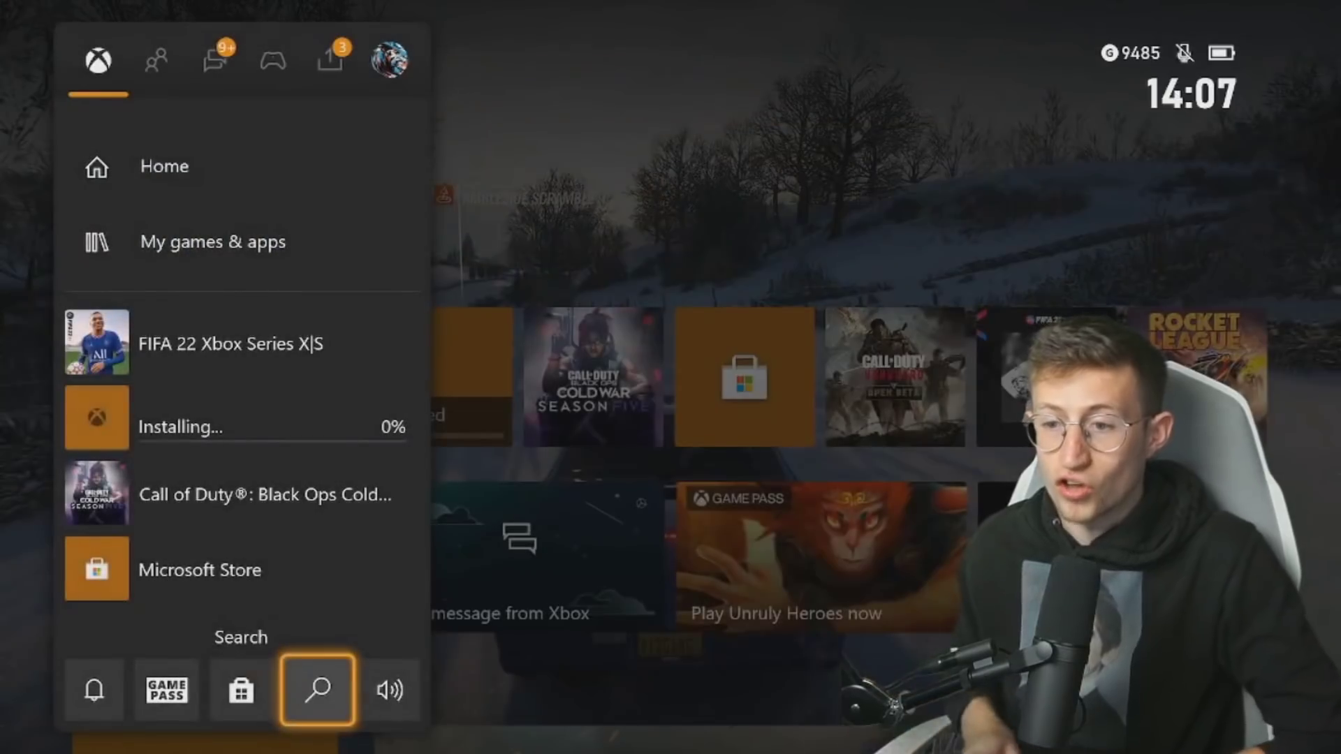
# Select the queued FIFA 22 install and cancel the Clear some space storage warning
pyautogui.press('Up')
pyautogui.press('Up')
pyautogui.press('Up')
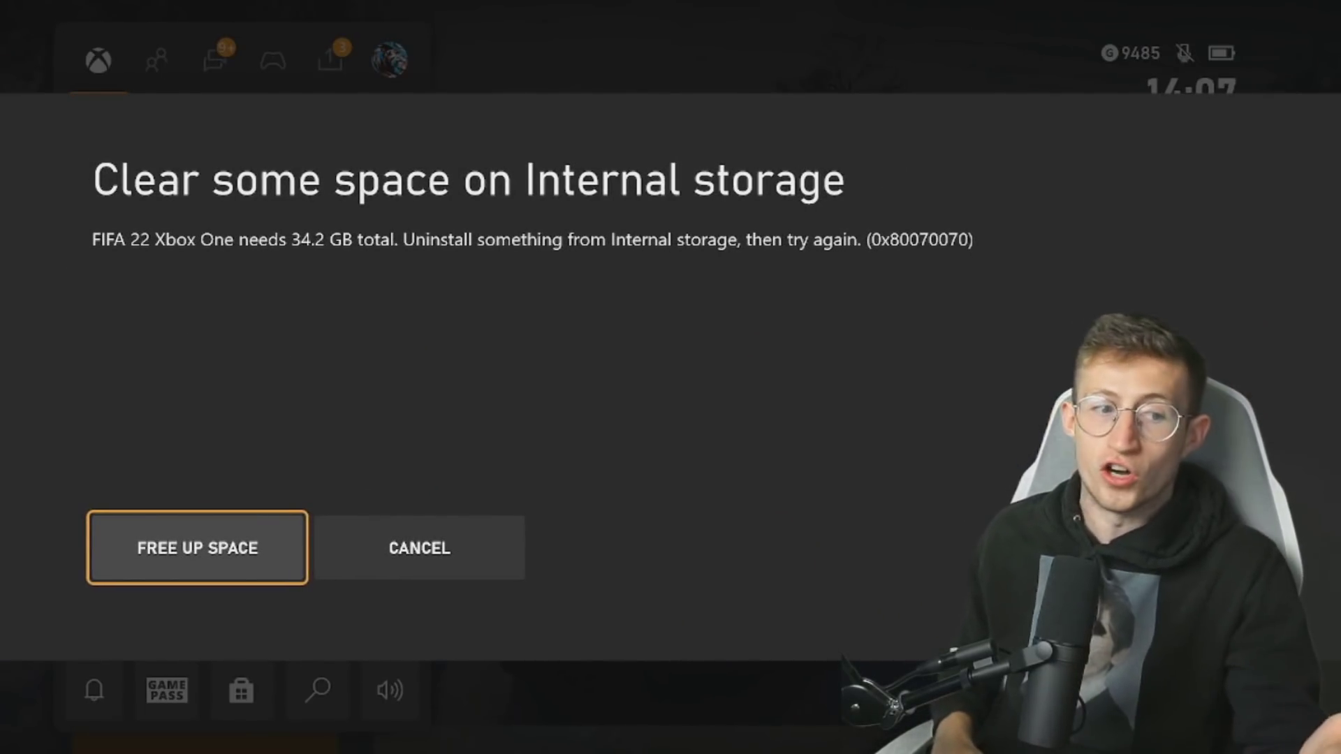
pyautogui.press('Right')
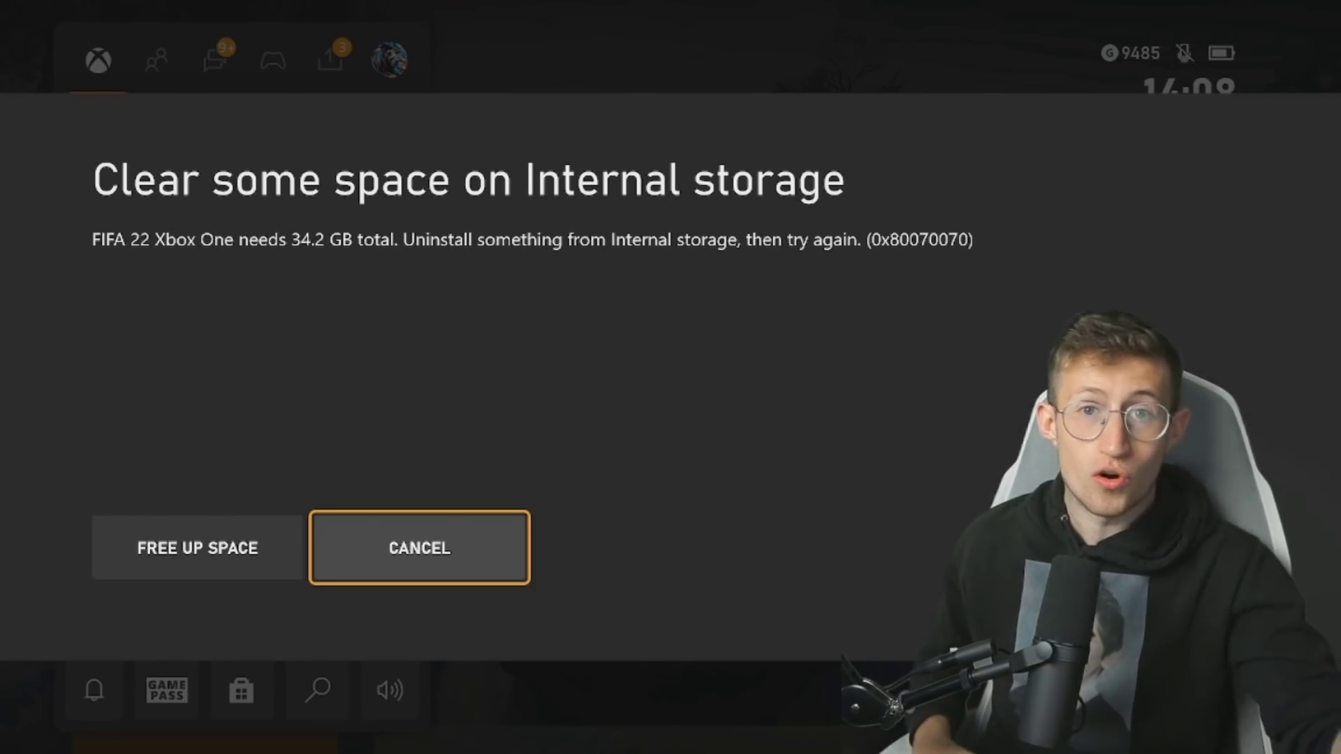
pyautogui.press('Return')
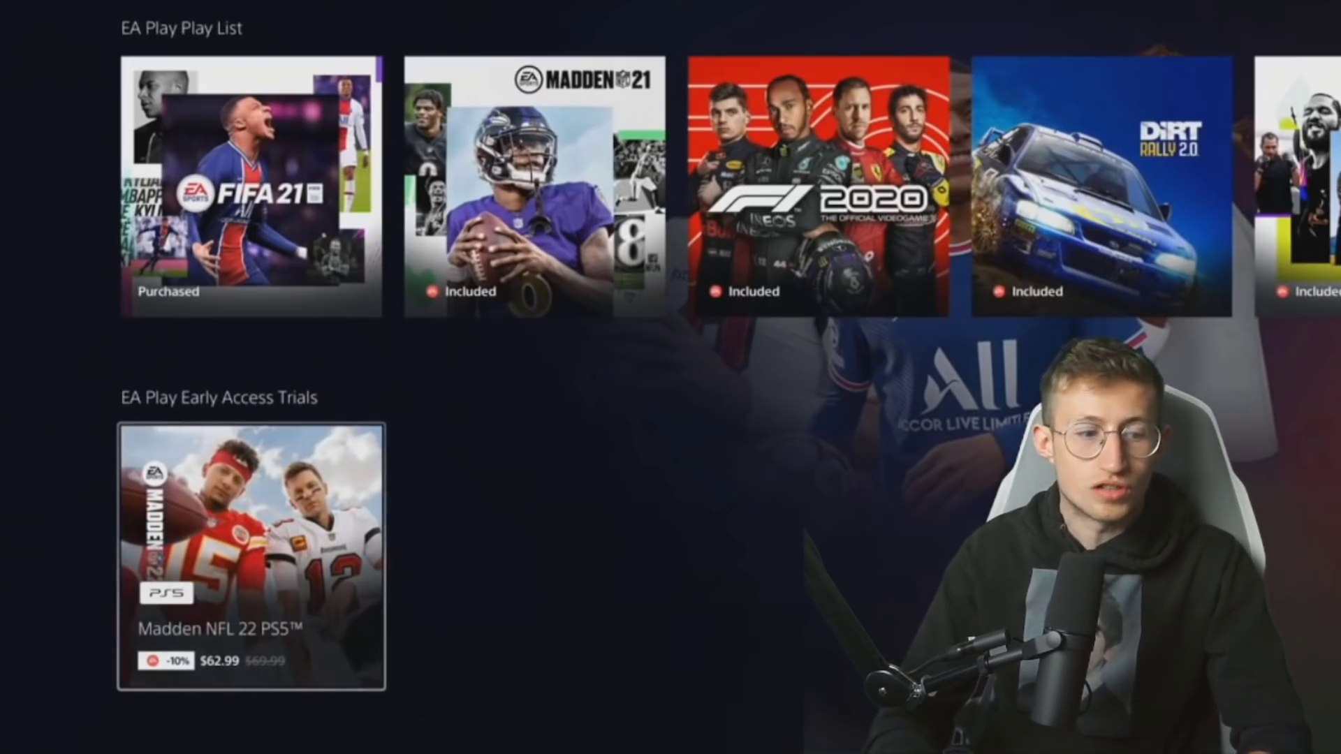
# Start the Madden NFL 22 Early Access Trial download from its store page
pyautogui.press('Return')
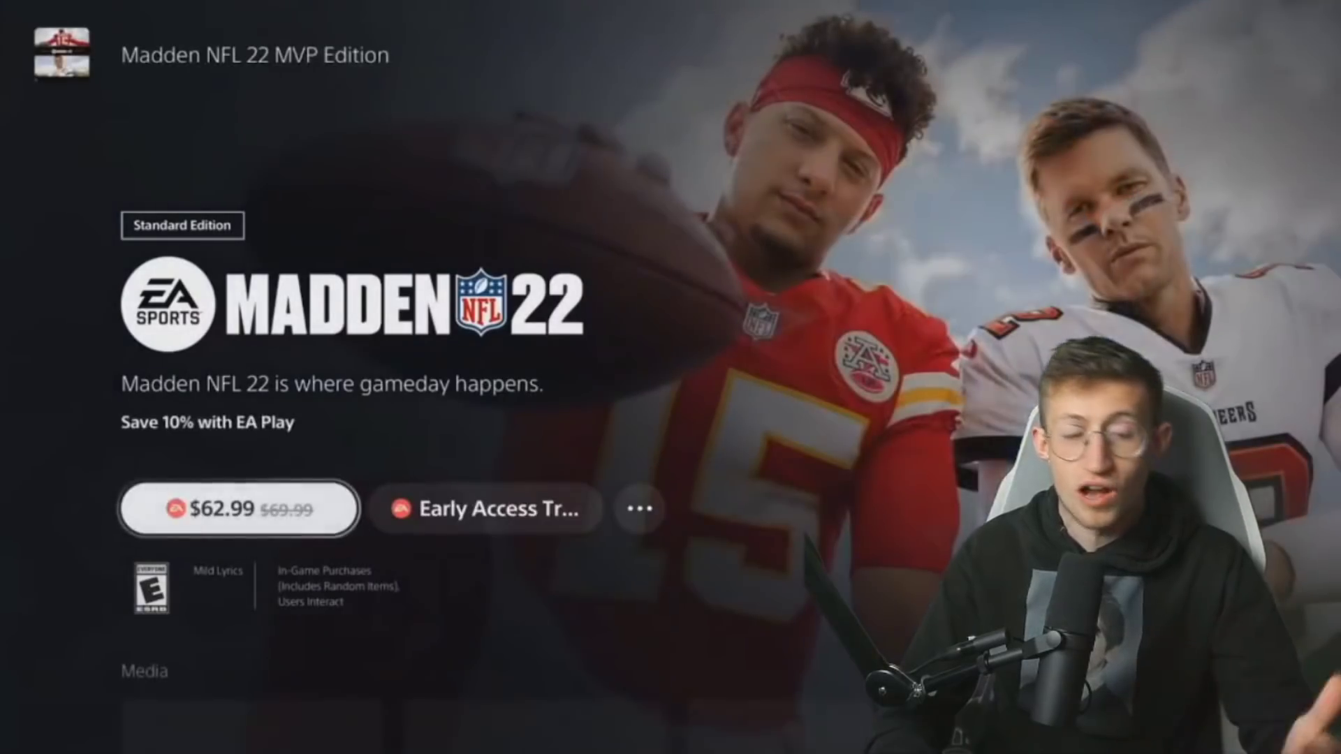
pyautogui.press('Right')
pyautogui.press('Return')
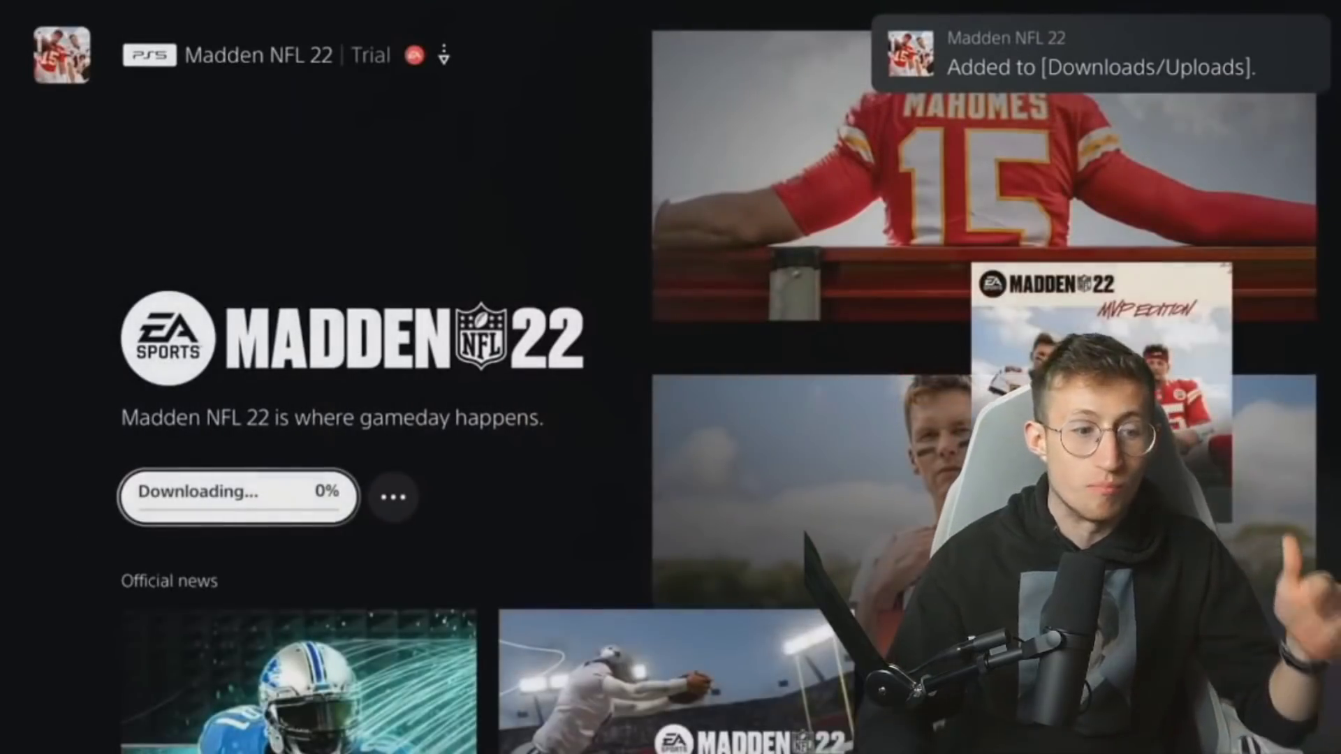
pyautogui.press('Escape')
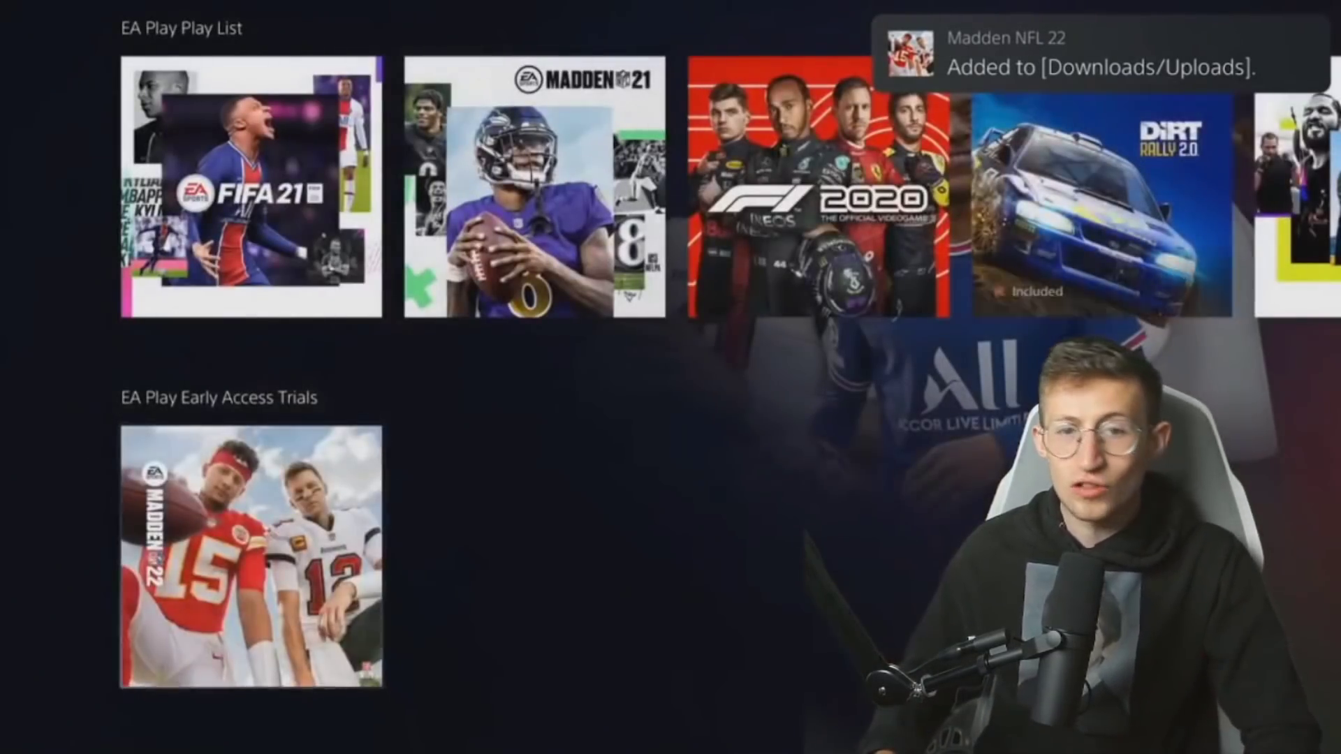
# Check the Madden NFL 22 download progress, then return to browsing the EA Play hub
pyautogui.press('Return')
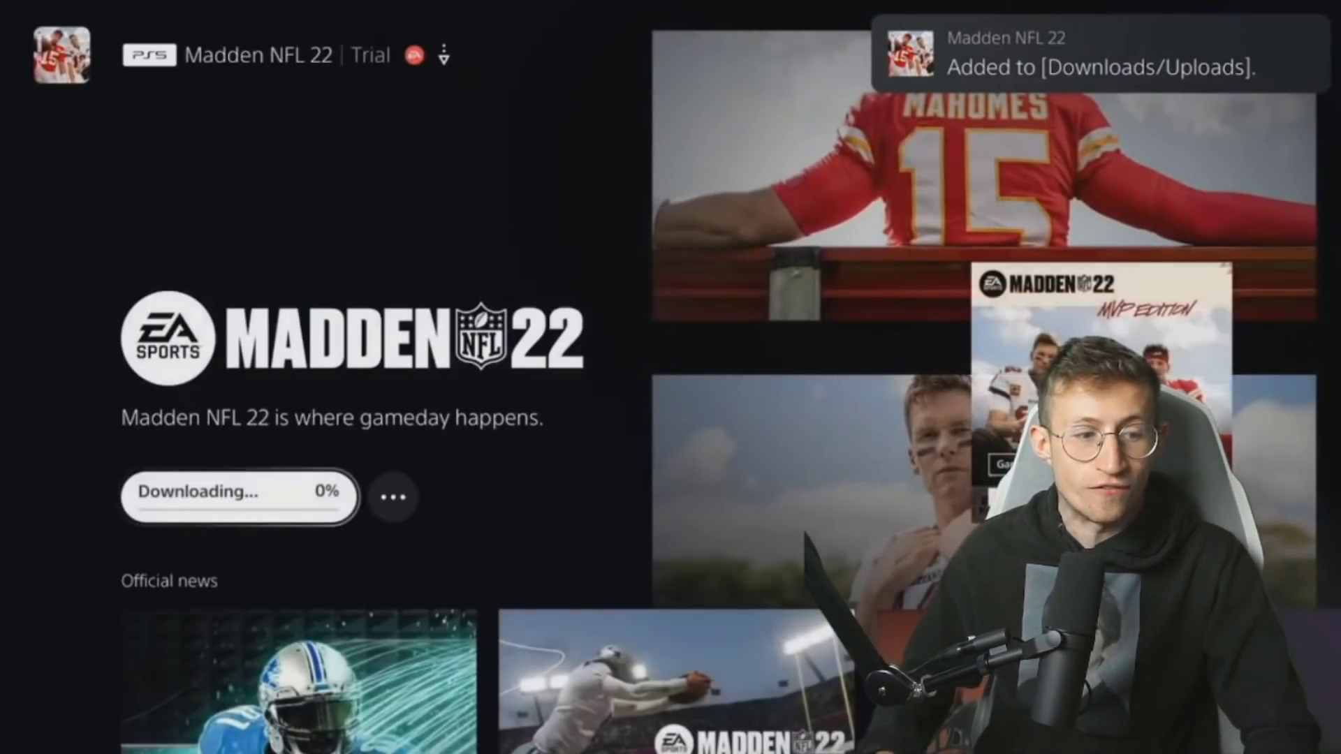
pyautogui.press('Return')
pyautogui.press('Escape')
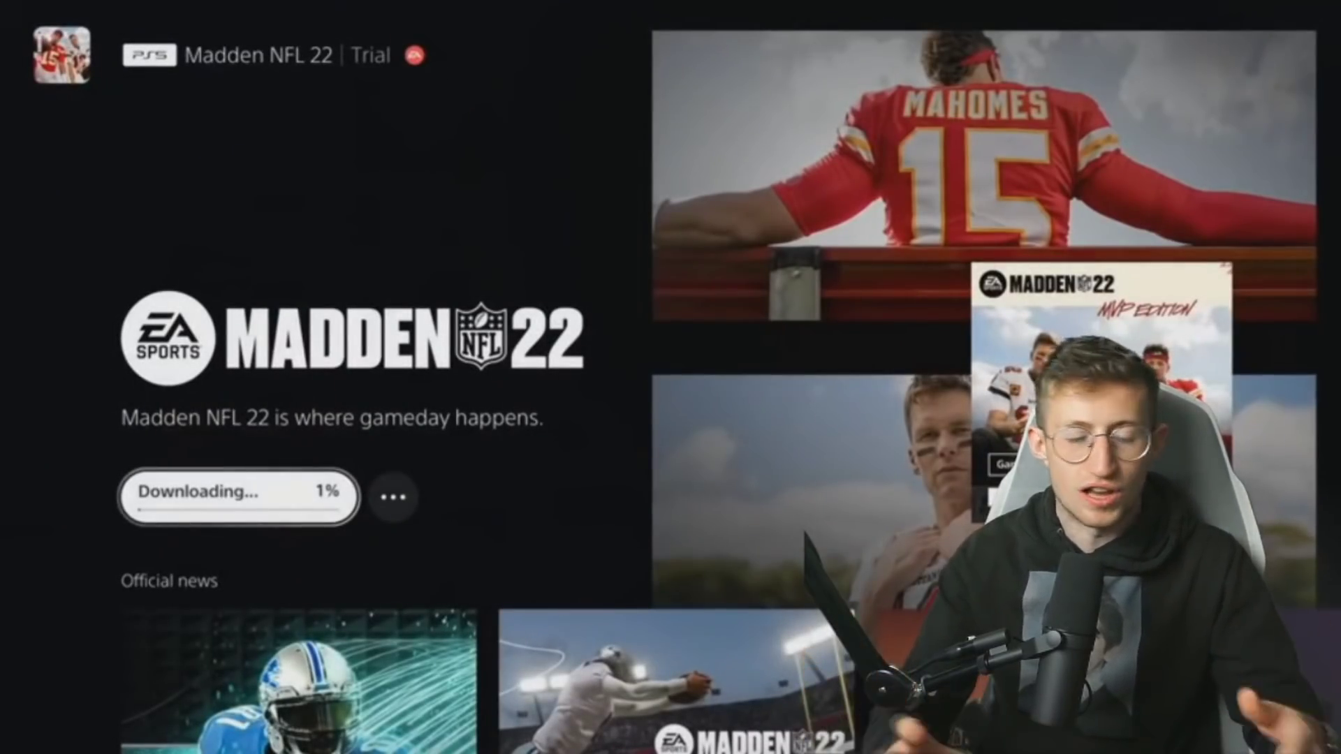
pyautogui.press('Escape')
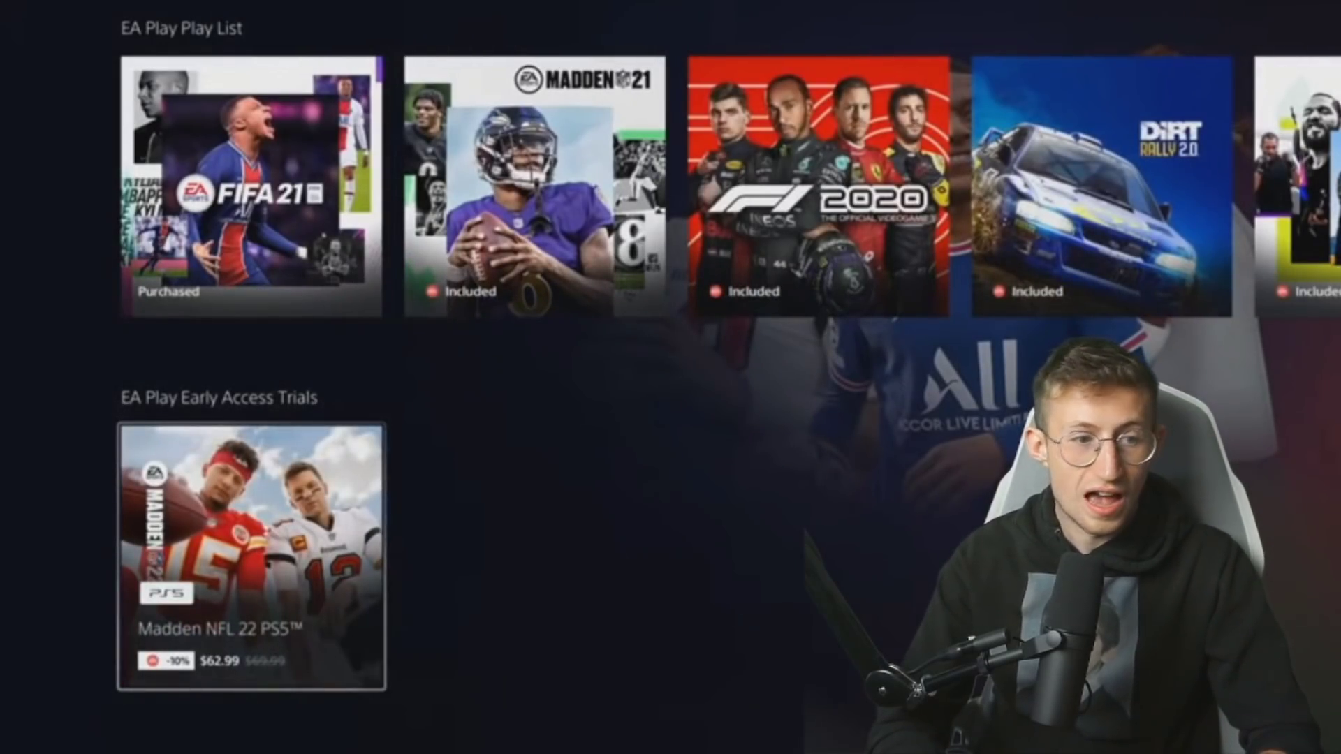
pyautogui.press('Up')
pyautogui.press('Up')
pyautogui.press('Down')
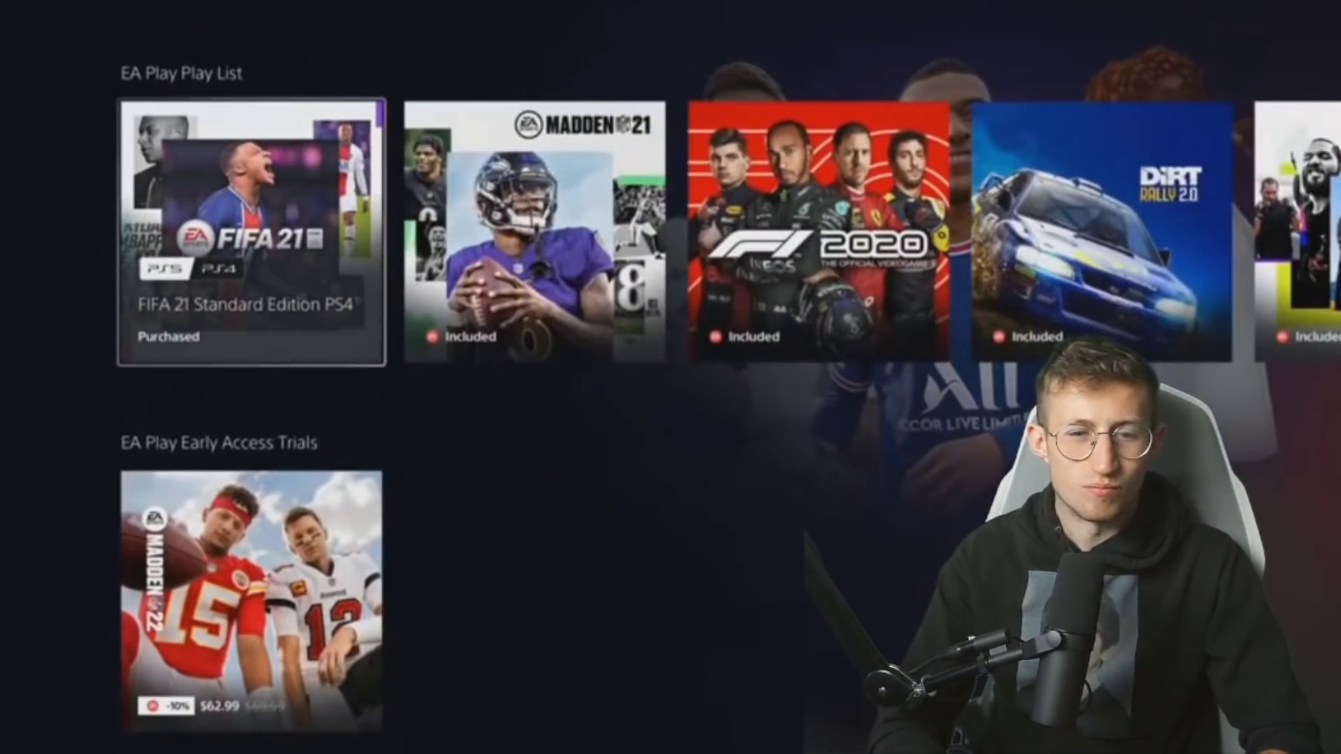